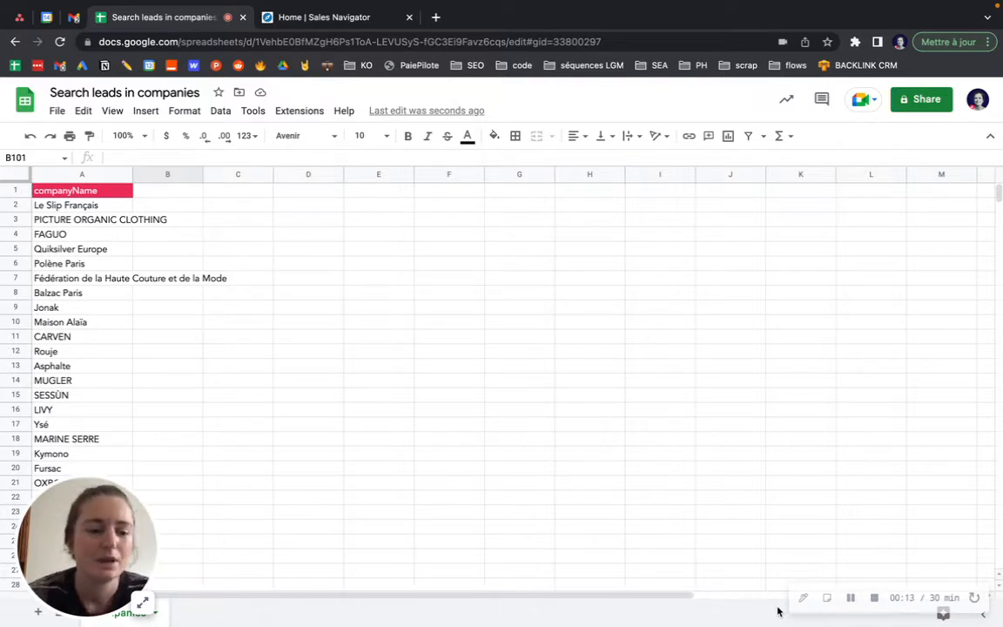
Open the LinkedIn Importer and Email Finder - Derrick sidebar on its Search Leads in Companies page
left_click(296, 110)
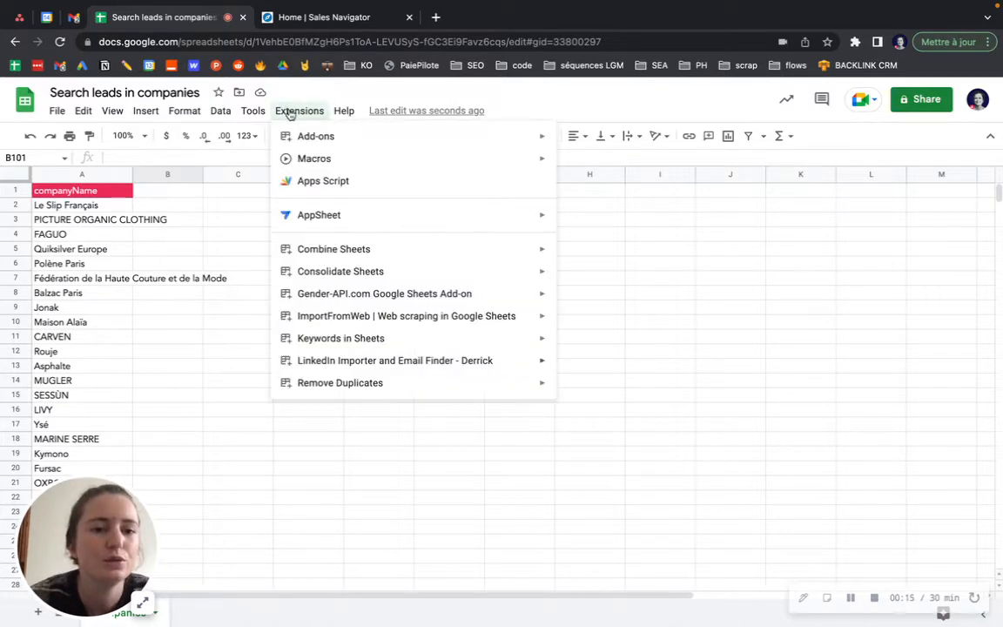
mouse_move(455, 359)
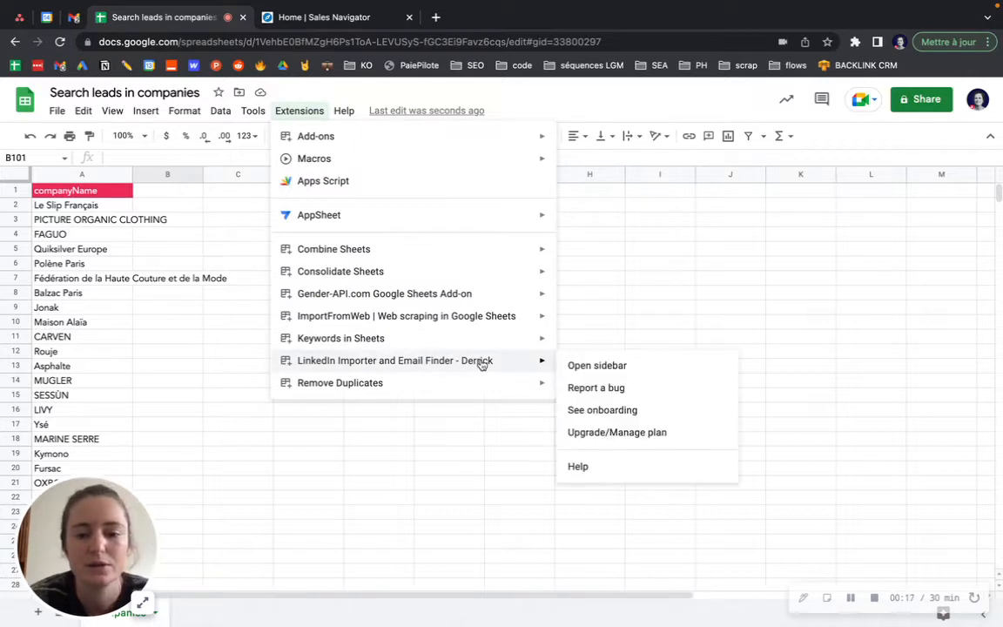
left_click(591, 369)
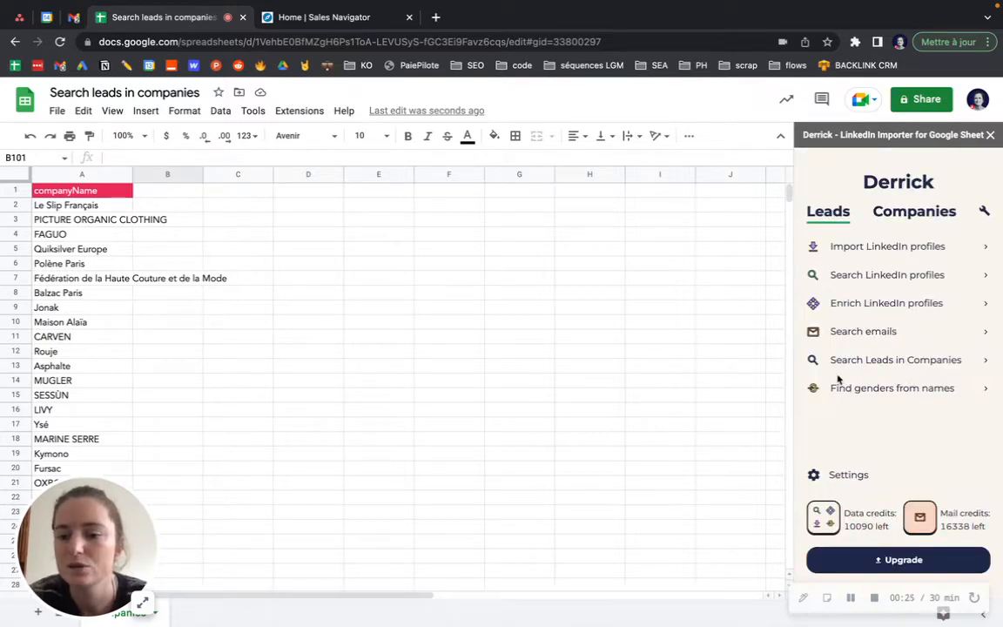
left_click(881, 362)
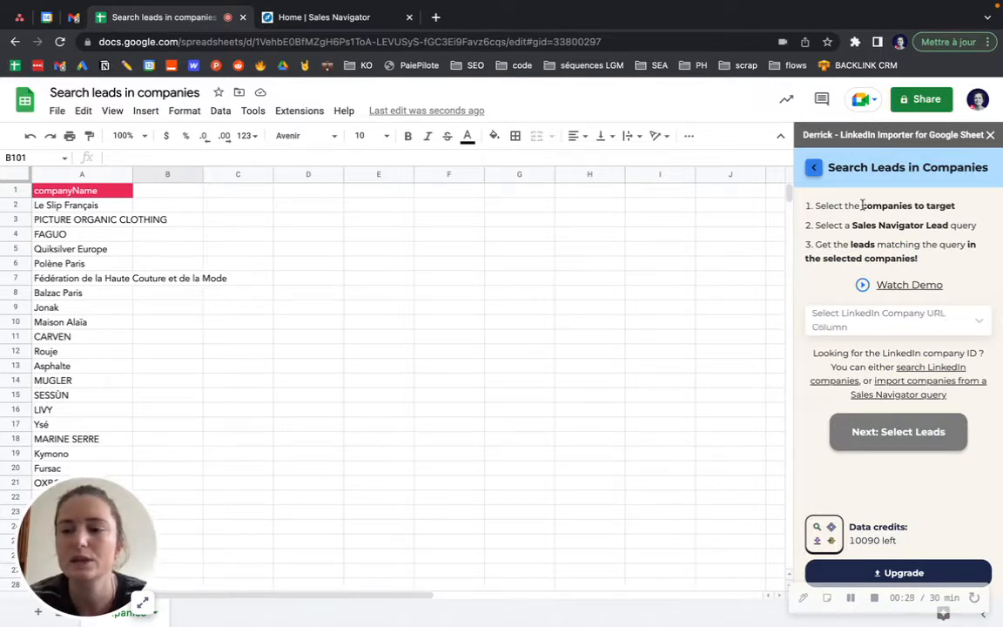
Highlight the sidebar's step text about which companies to target
left_click_drag(862, 205, 955, 207)
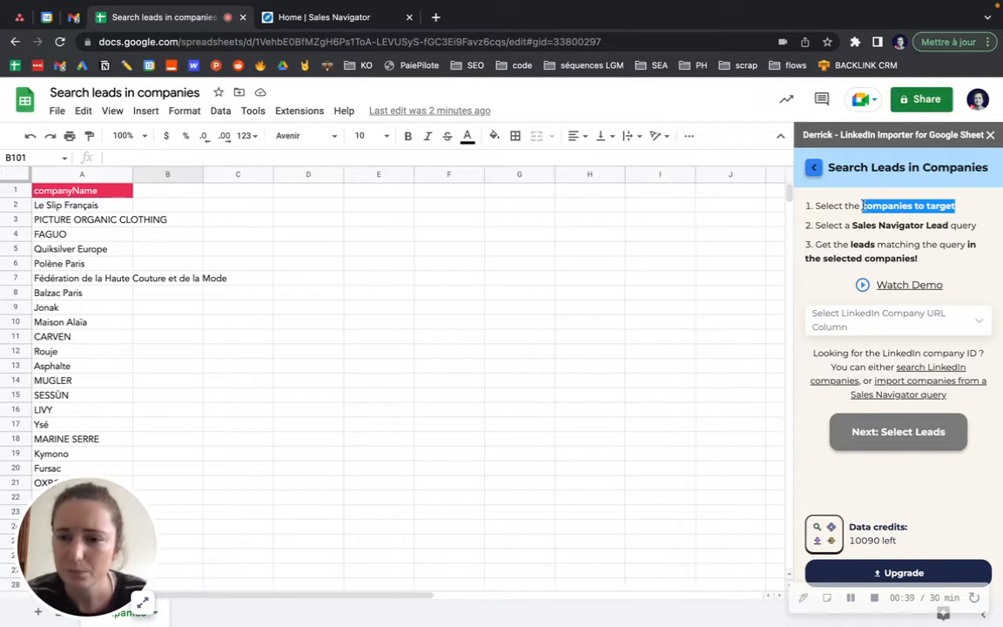
left_click(863, 205)
left_click_drag(863, 205, 888, 207)
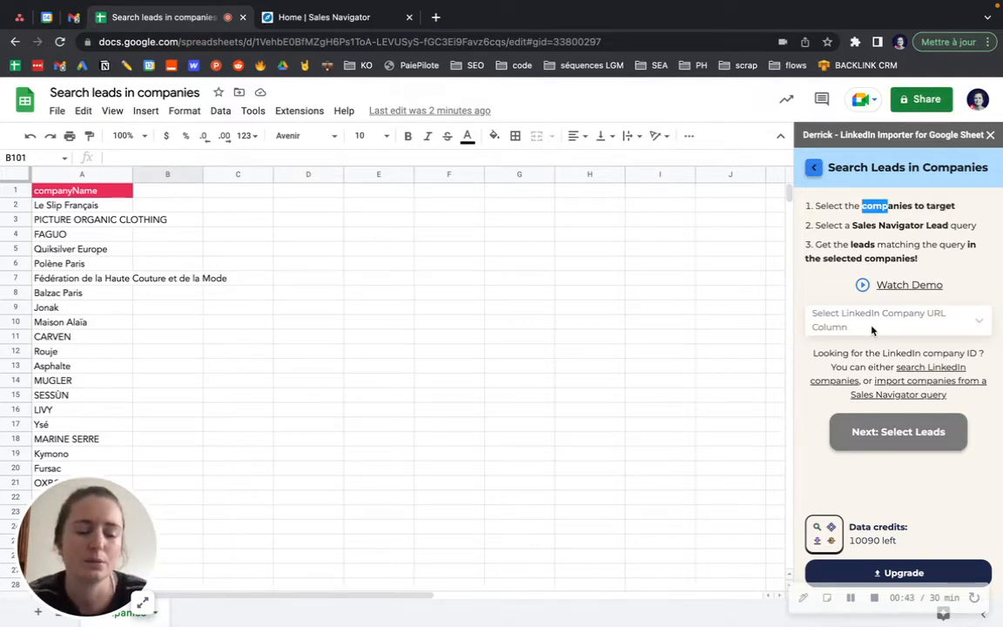
Select the companyName cell A1 and return Derrick to its main menu's Companies tools
left_click(75, 193)
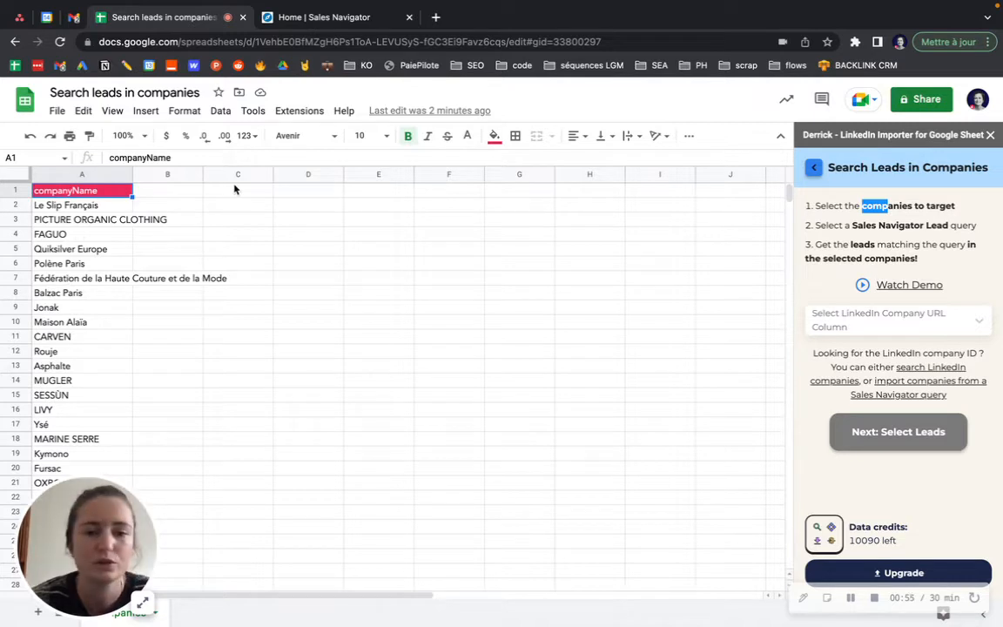
left_click(819, 170)
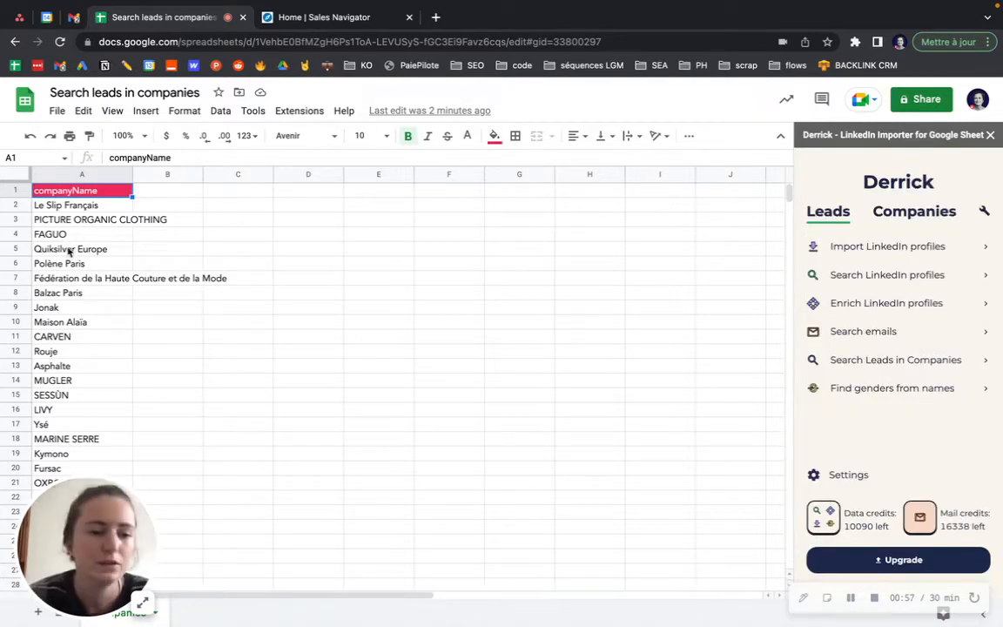
left_click(888, 213)
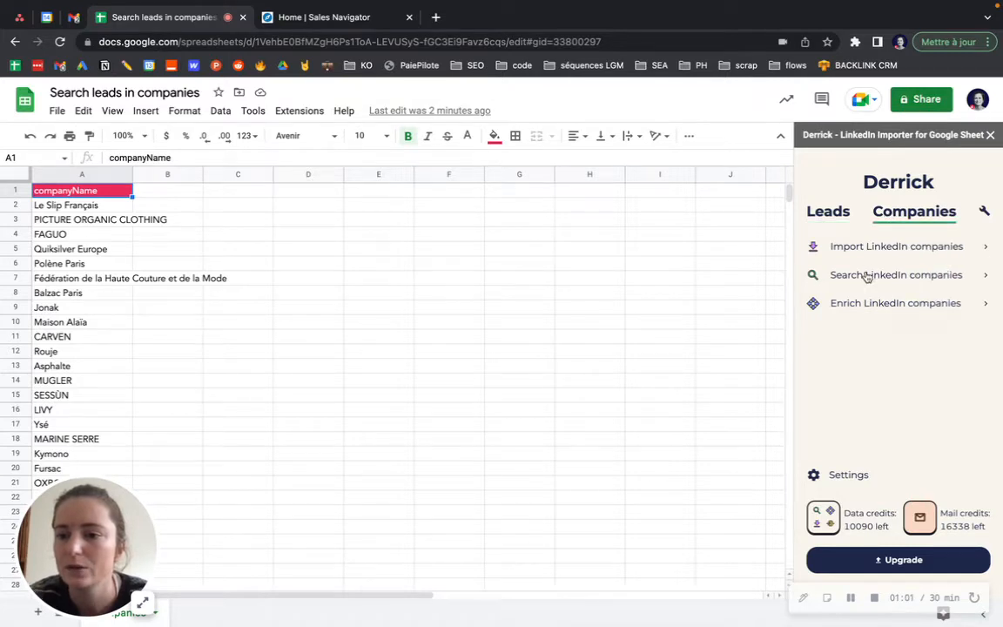
Run Derrick's Search LinkedIn companies on the companyName column to add LinkedIn URLs, activity area and confidence
left_click(932, 279)
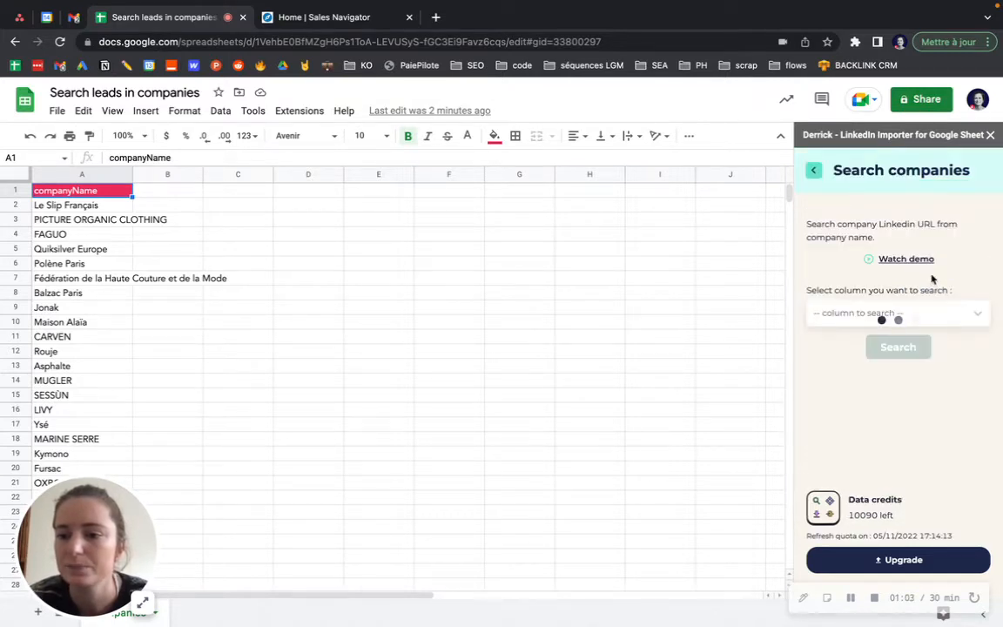
left_click(834, 314)
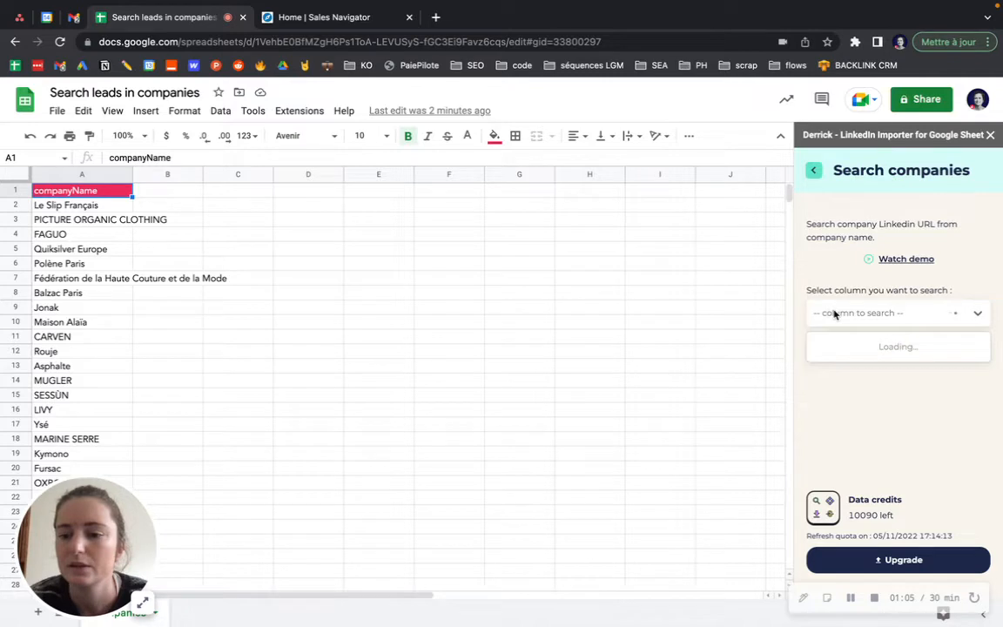
left_click(849, 348)
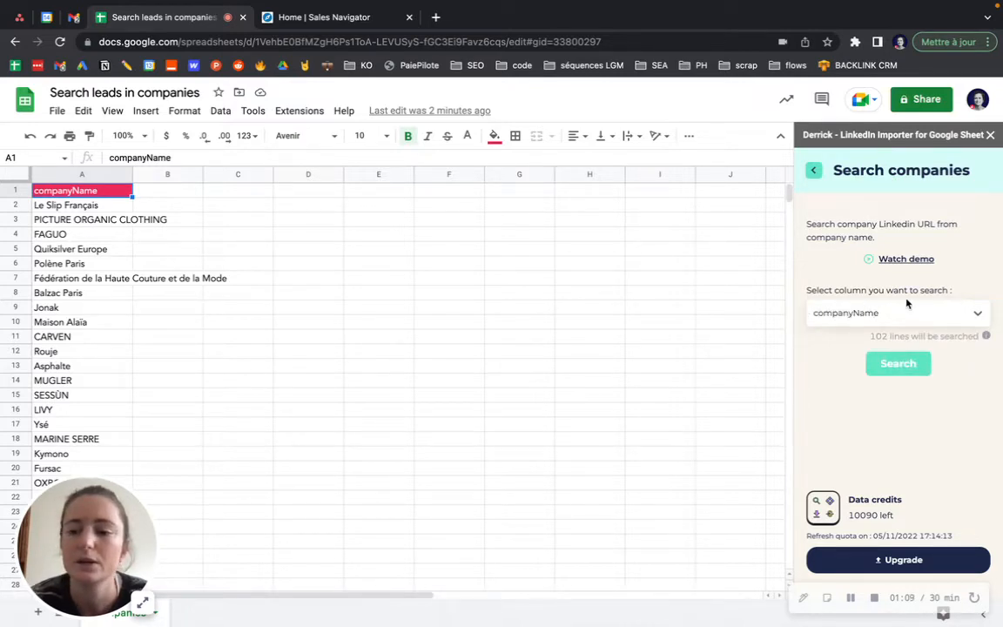
left_click(892, 367)
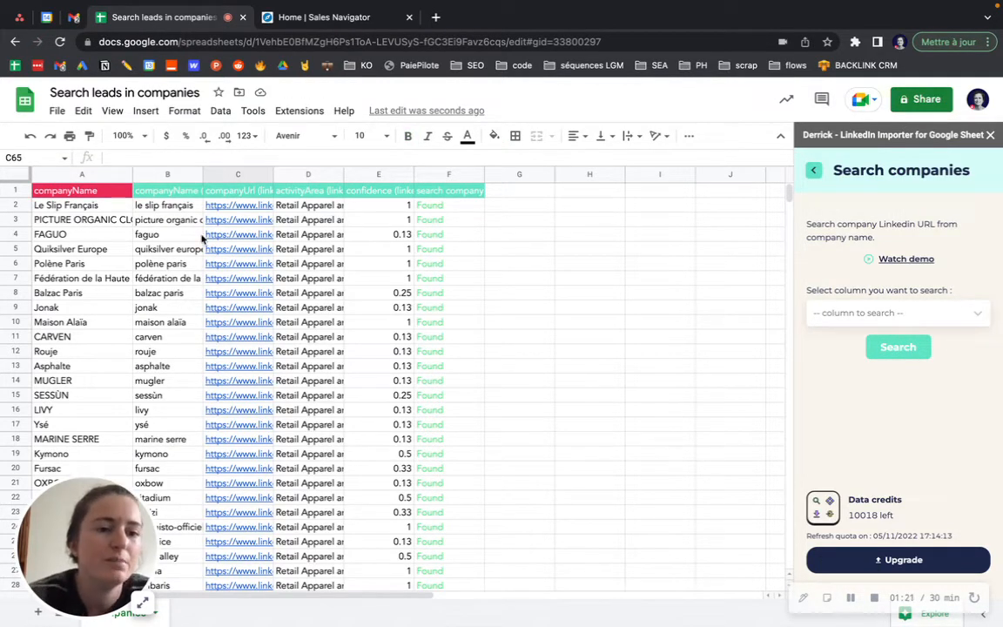
Widen column C so the full companyUrl LinkedIn links are visible
left_click_drag(273, 175, 331, 178)
scroll(231, 500, "down", 10)
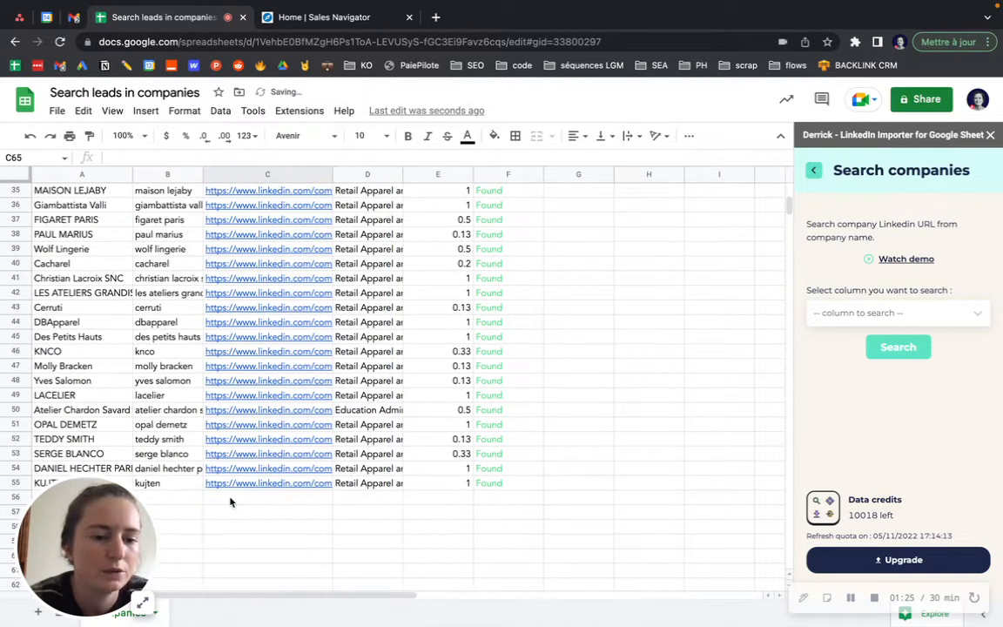
scroll(156, 435, "up", 10)
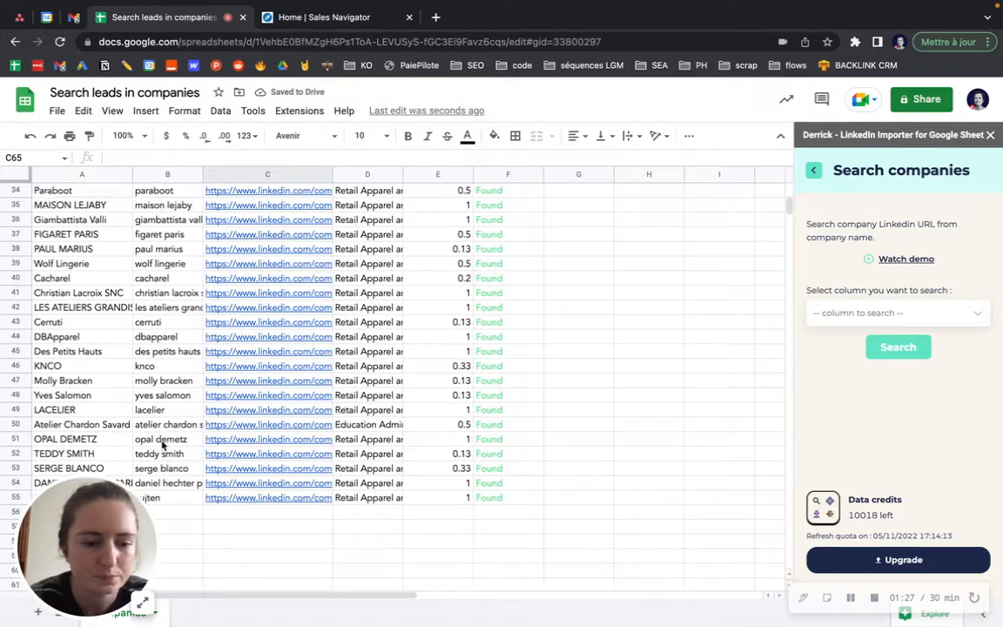
Show Derrick's Leads tools and switch to the Sales Navigator home page
left_click(813, 170)
left_click(832, 211)
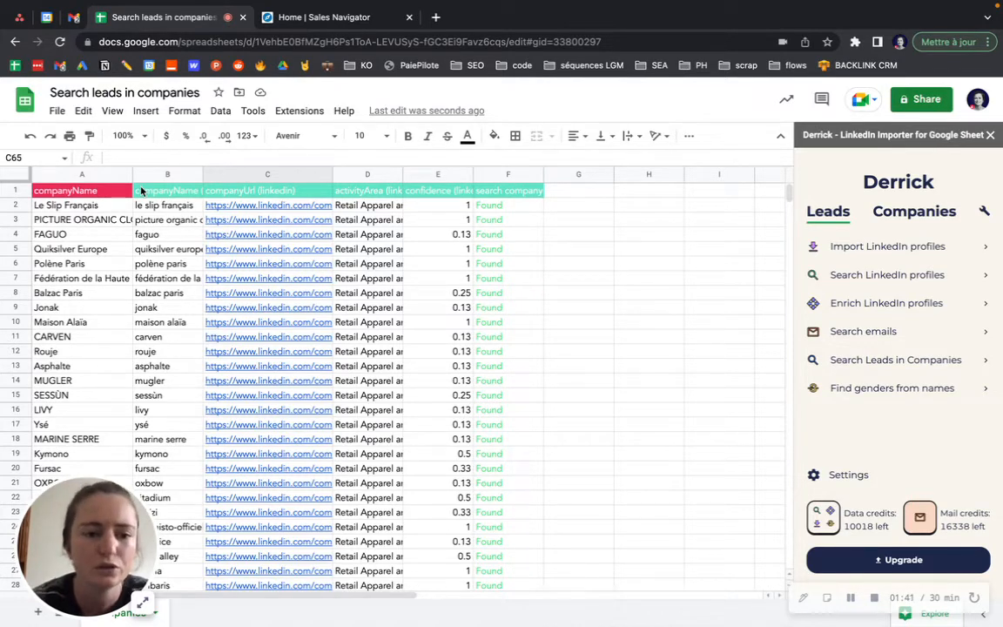
mouse_move(231, 235)
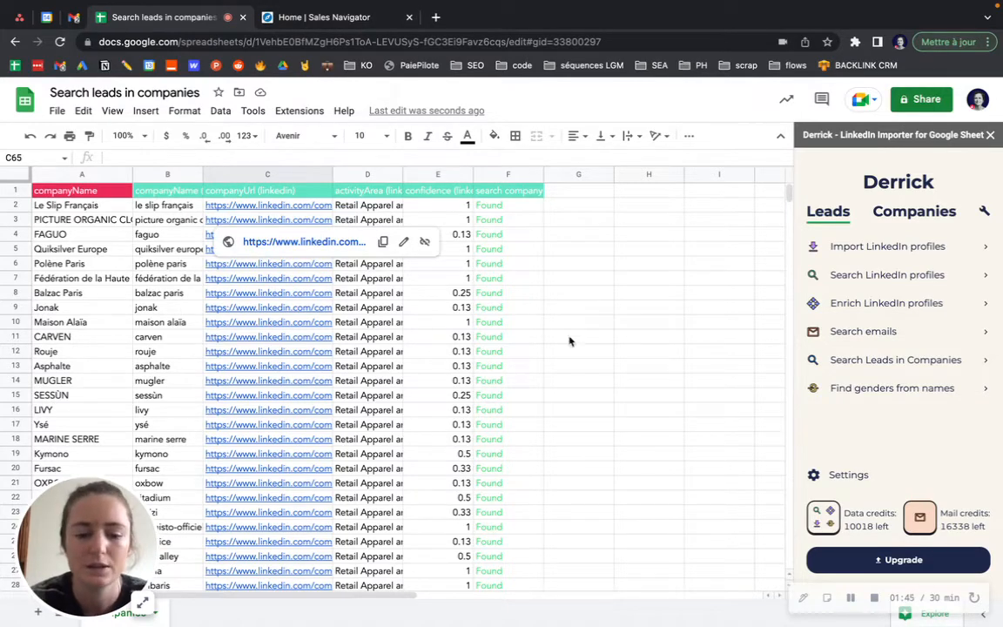
left_click(292, 21)
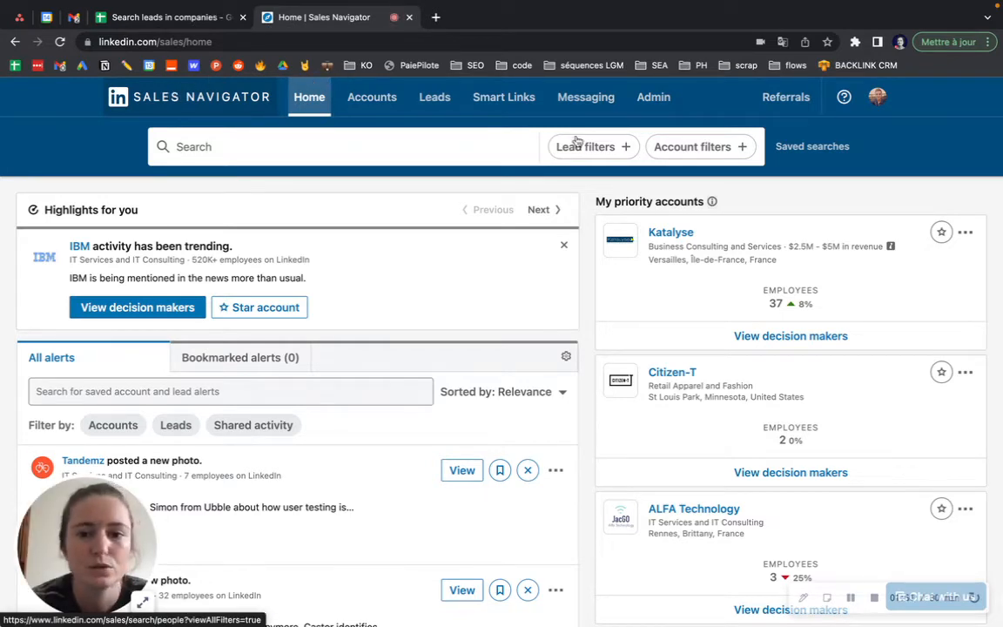
Start a Sales Navigator account search filtered to the Retail Apparel and Fashion industry
left_click(688, 145)
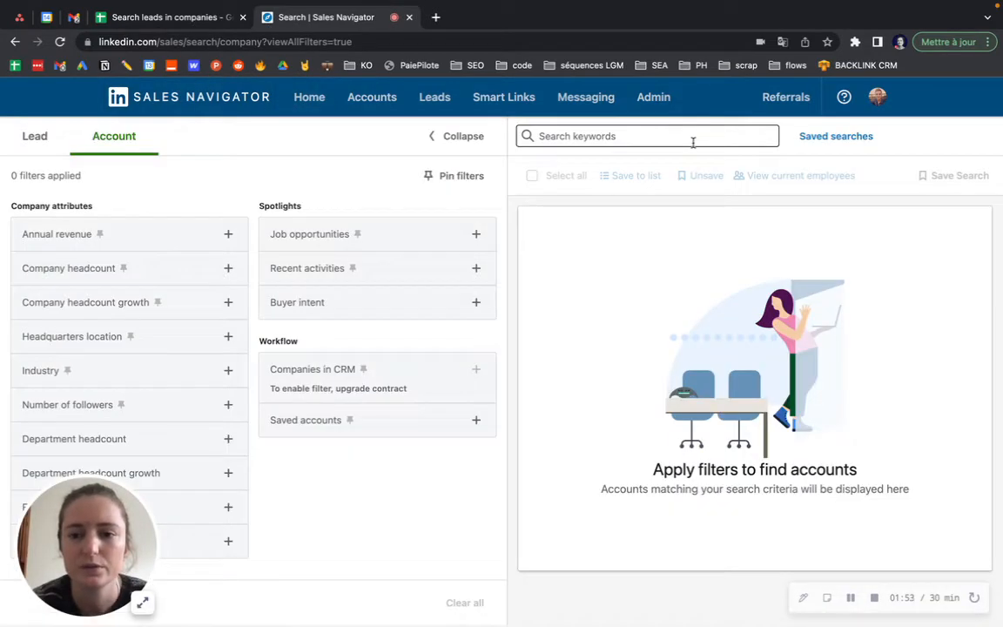
left_click(148, 381)
type("fas")
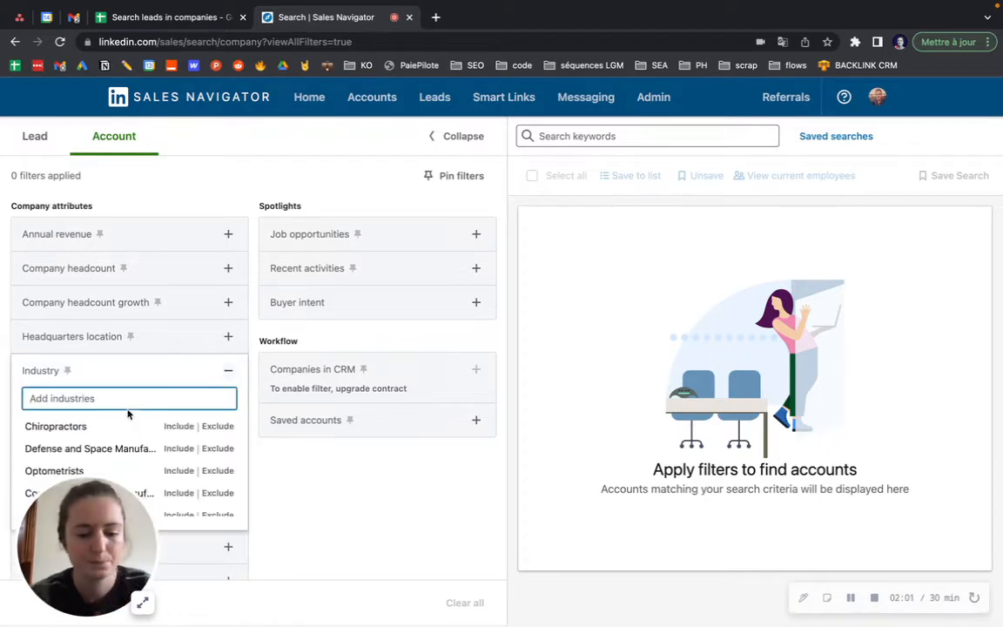
type("hion")
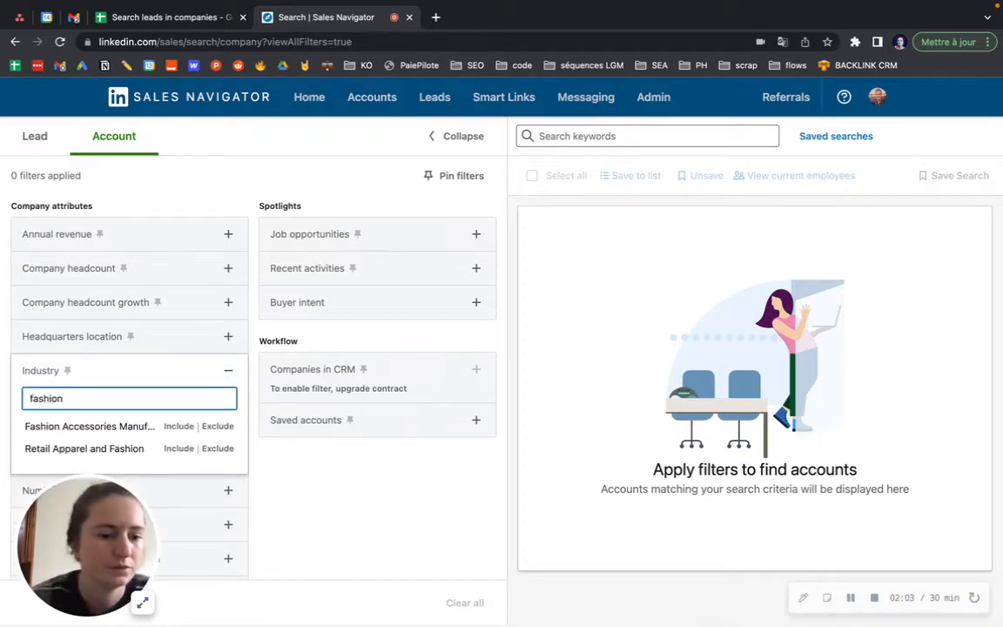
left_click(184, 450)
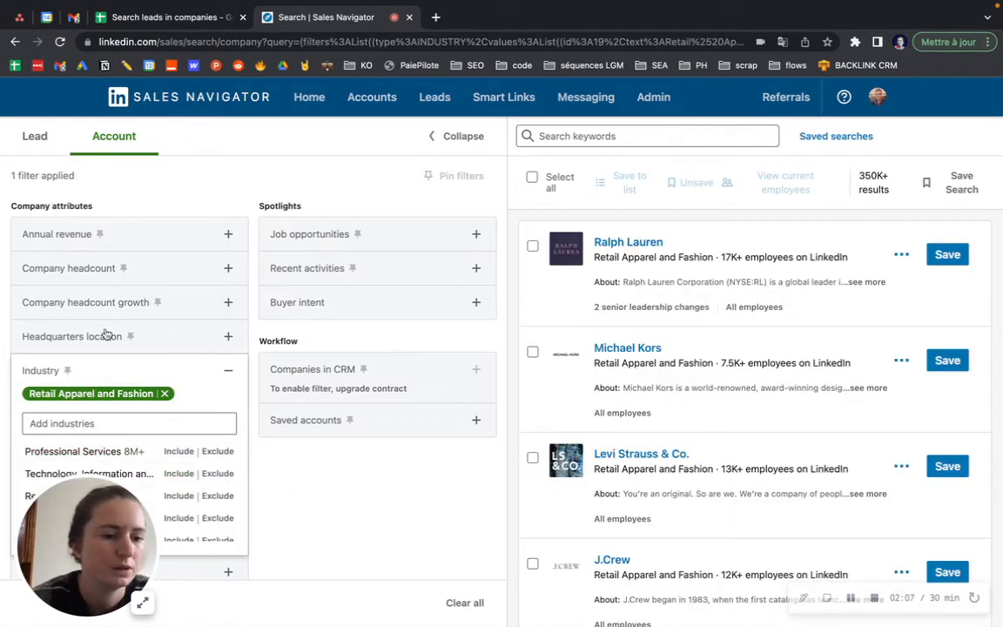
Limit the accounts to France headquarters and 201-500 employee headcount
left_click(226, 336)
type("fr")
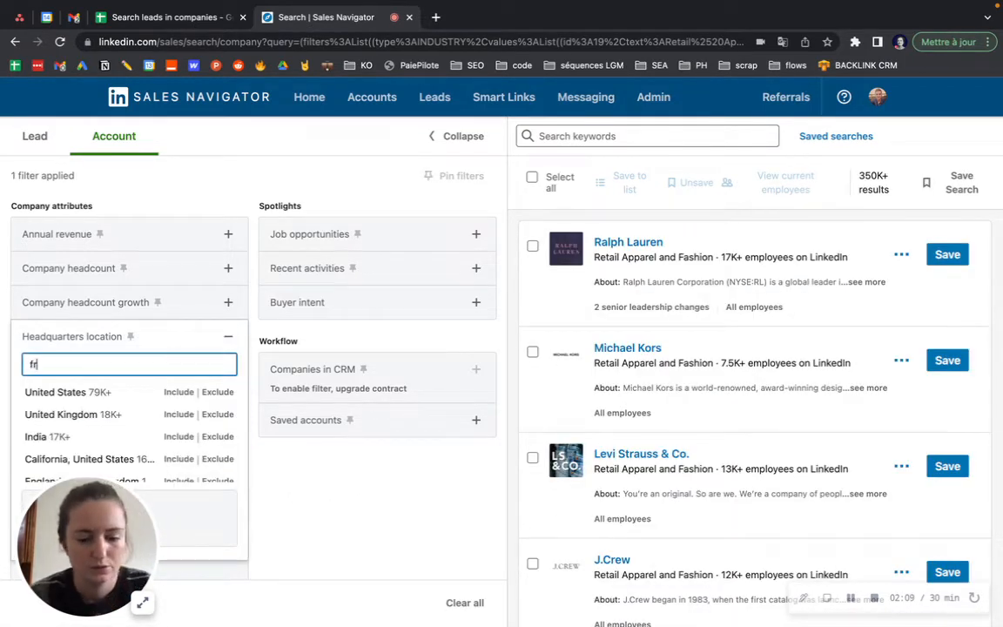
type("ance")
left_click(178, 393)
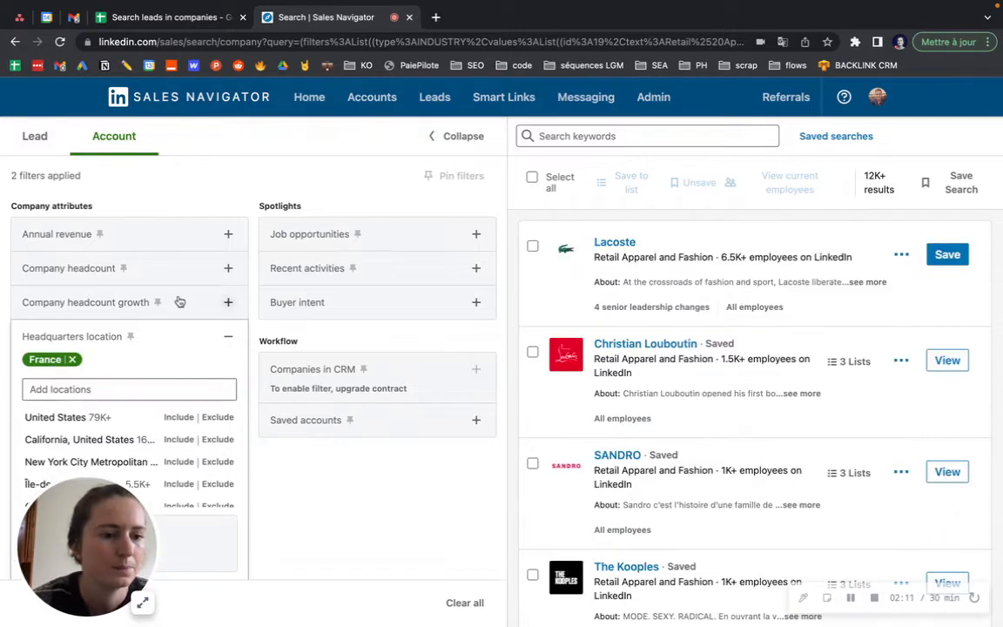
left_click(227, 268)
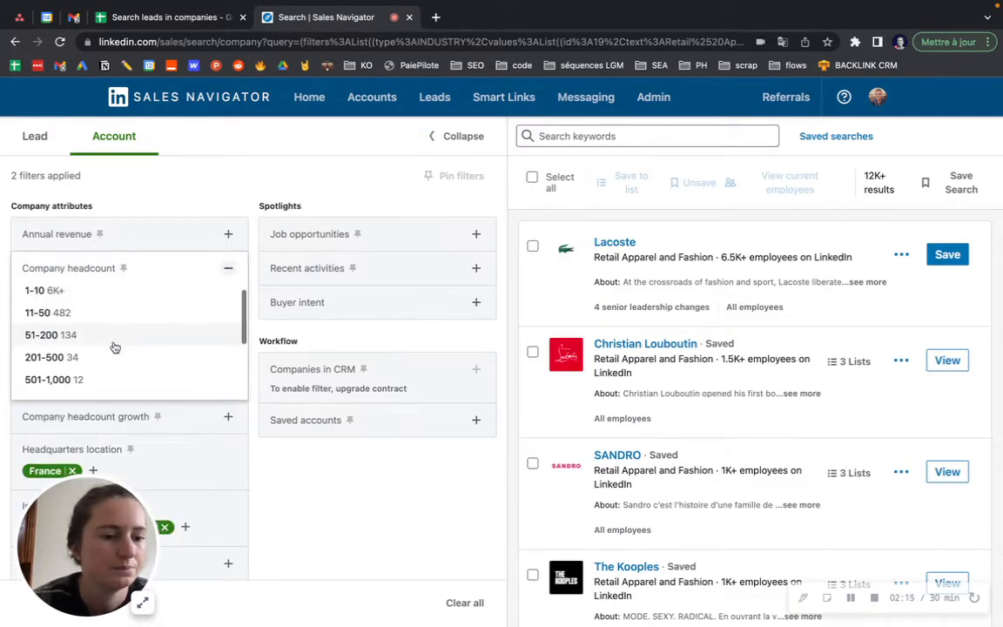
left_click(112, 355)
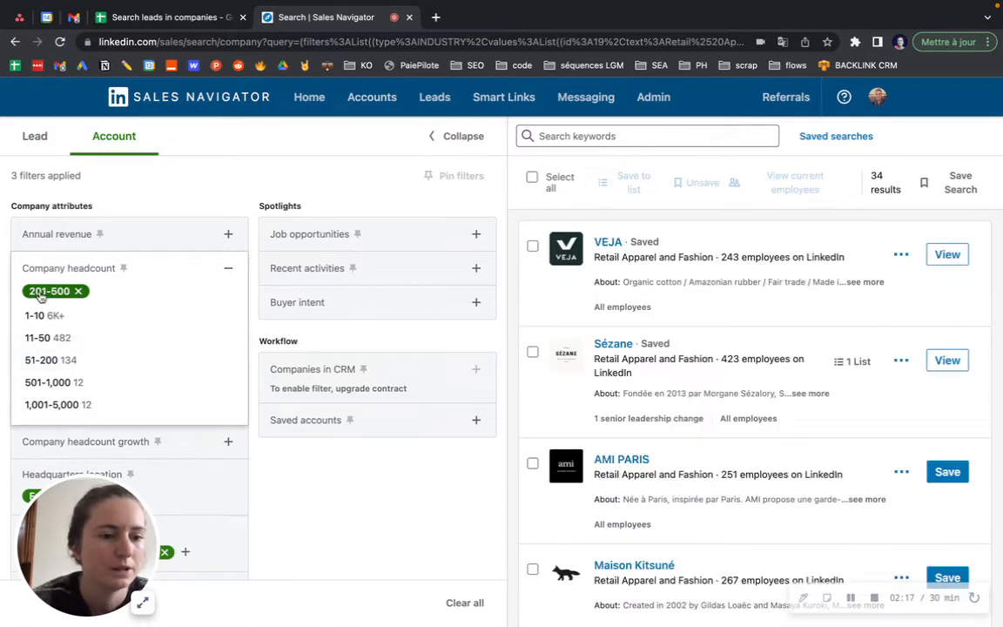
left_click(283, 492)
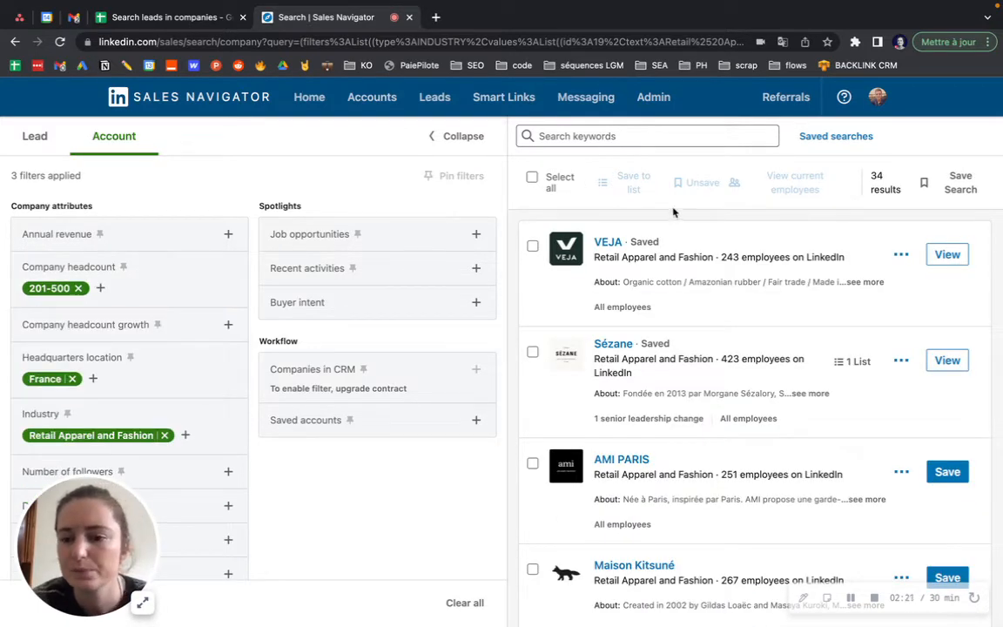
Copy the filtered search's web address and go back to the spreadsheet
scroll(721, 439, "down", 10)
scroll(721, 440, "up", 15)
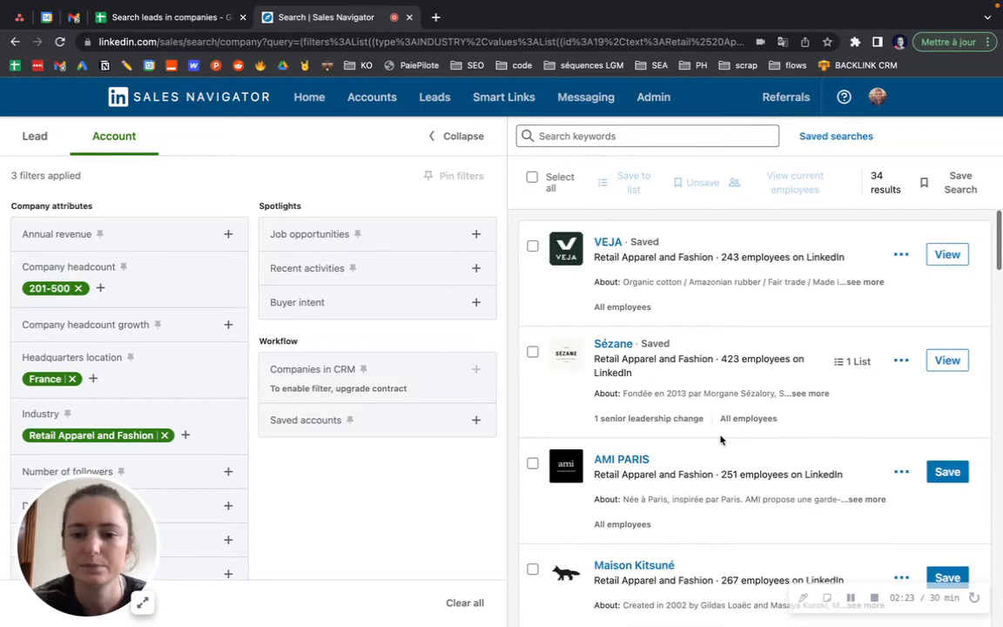
left_click(405, 35)
right_click(405, 35)
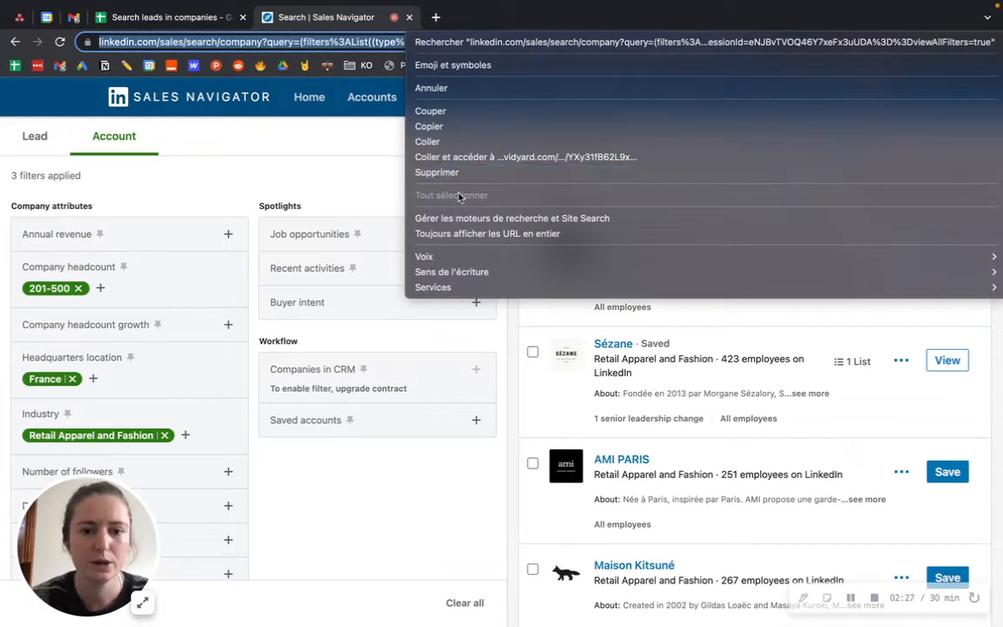
left_click(443, 129)
left_click(140, 16)
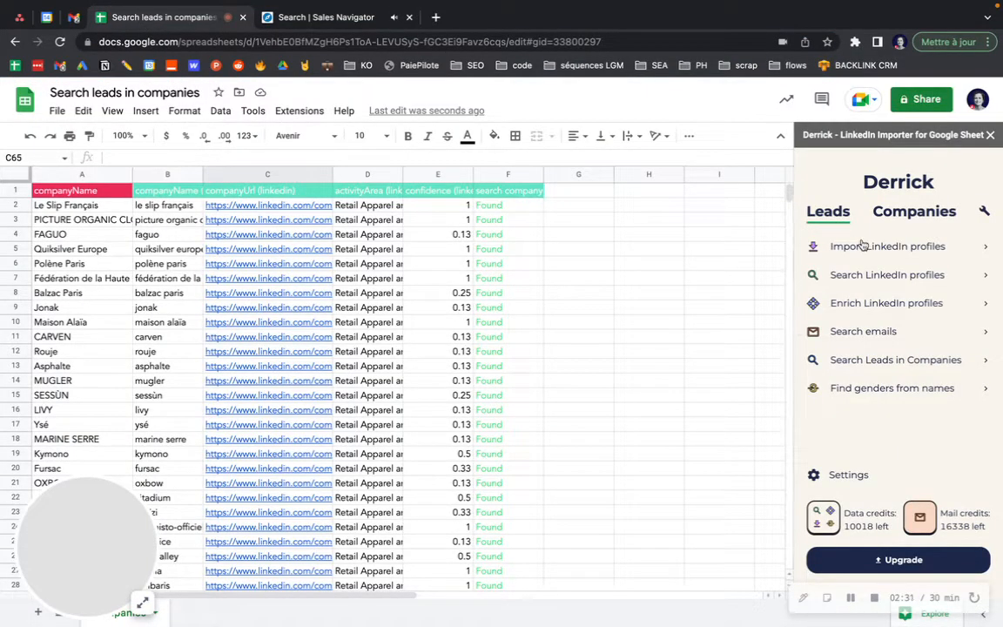
Paste the Sales Navigator search URL into Derrick's Import LinkedIn companies and import the companies
left_click(903, 216)
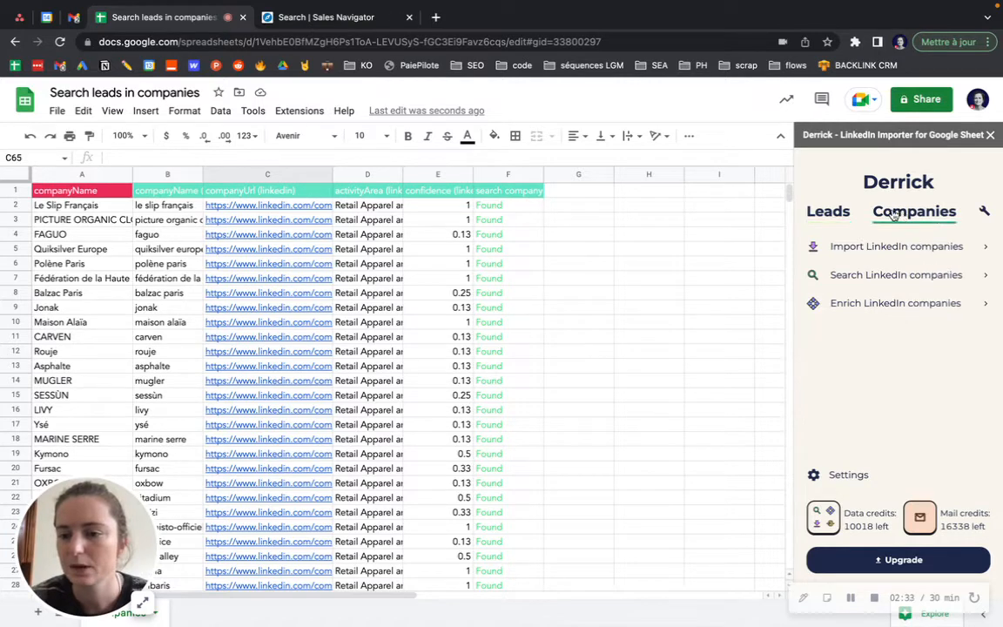
left_click(849, 251)
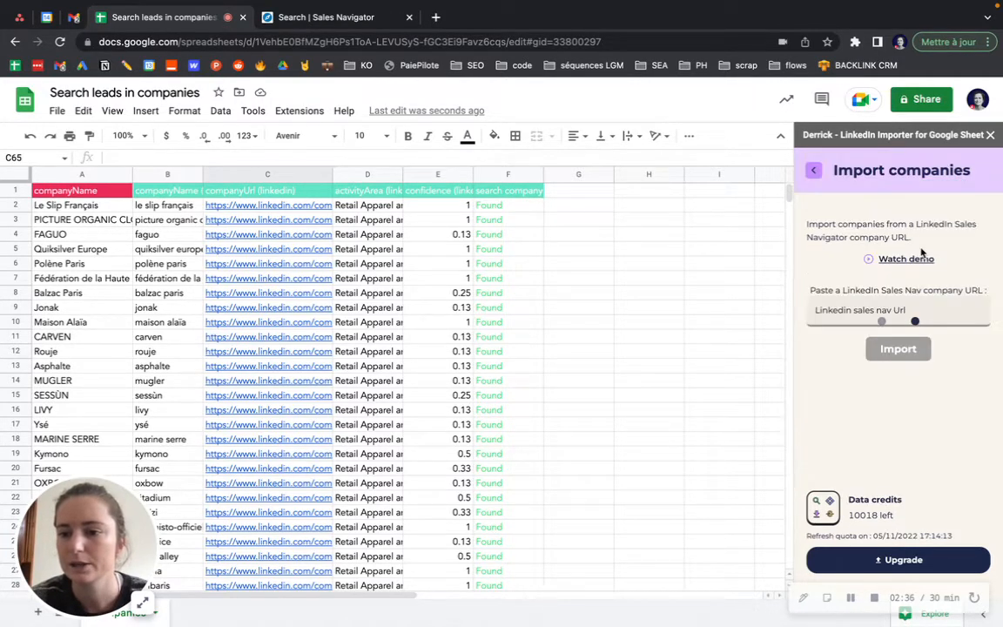
right_click(846, 310)
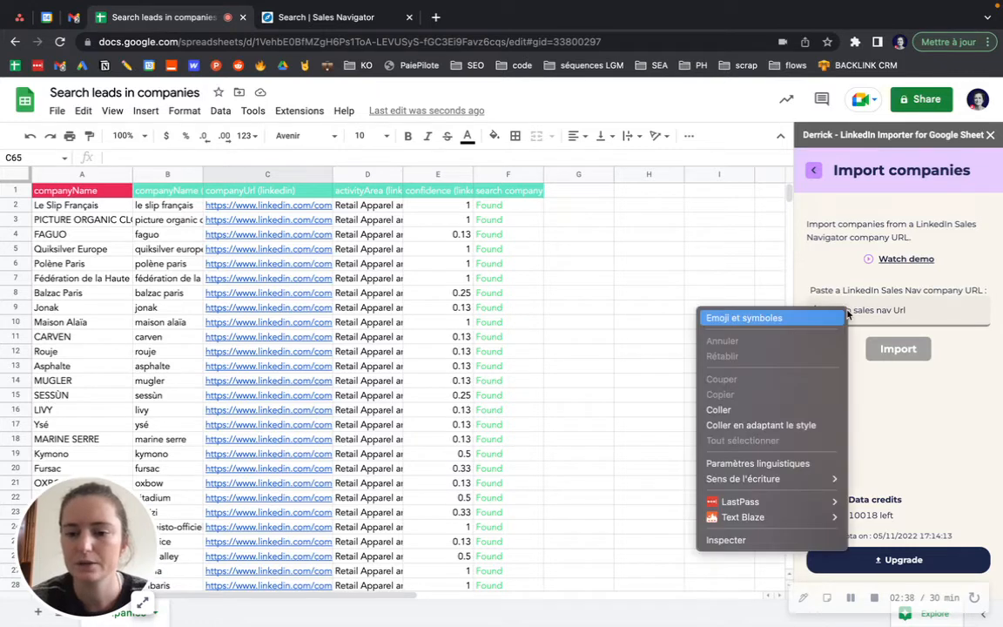
left_click(782, 413)
left_click(898, 351)
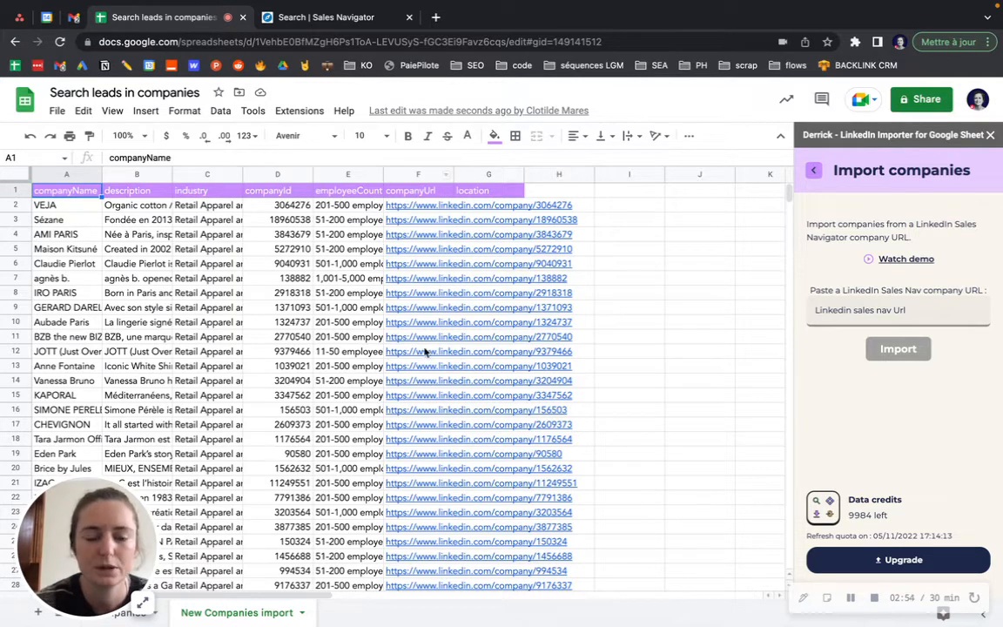
left_click(815, 172)
Point Derrick's Search Leads in Companies at the companyUrl column, then return to Sales Navigator
left_click(829, 211)
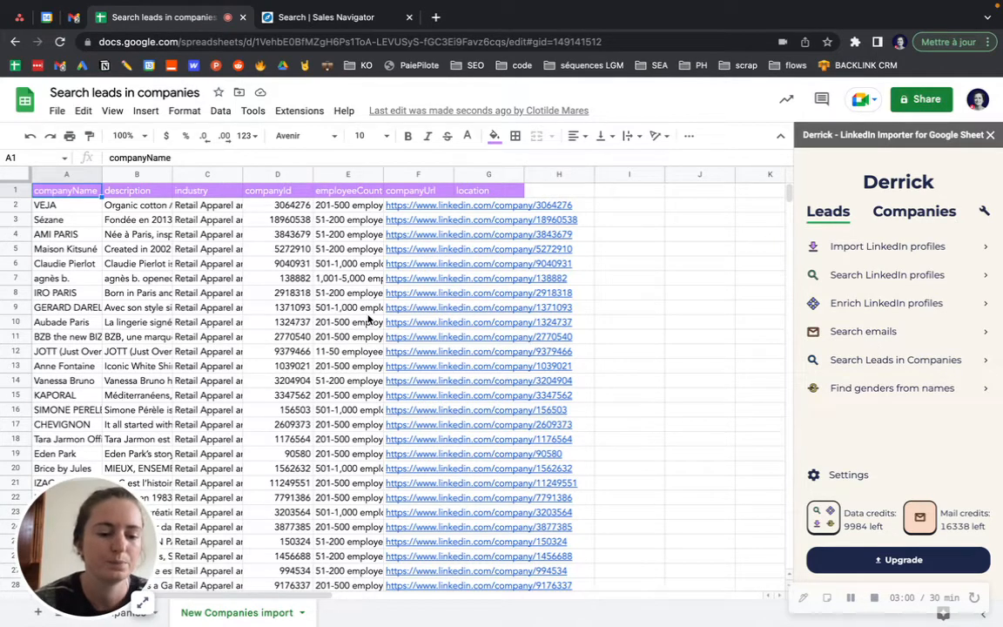
left_click(152, 621)
left_click(193, 622)
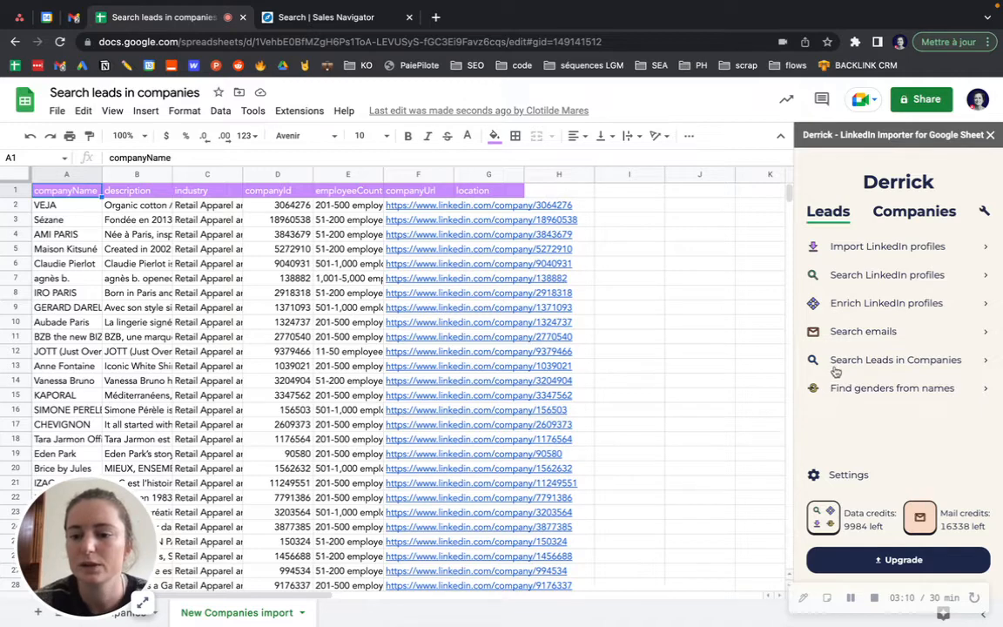
left_click(914, 370)
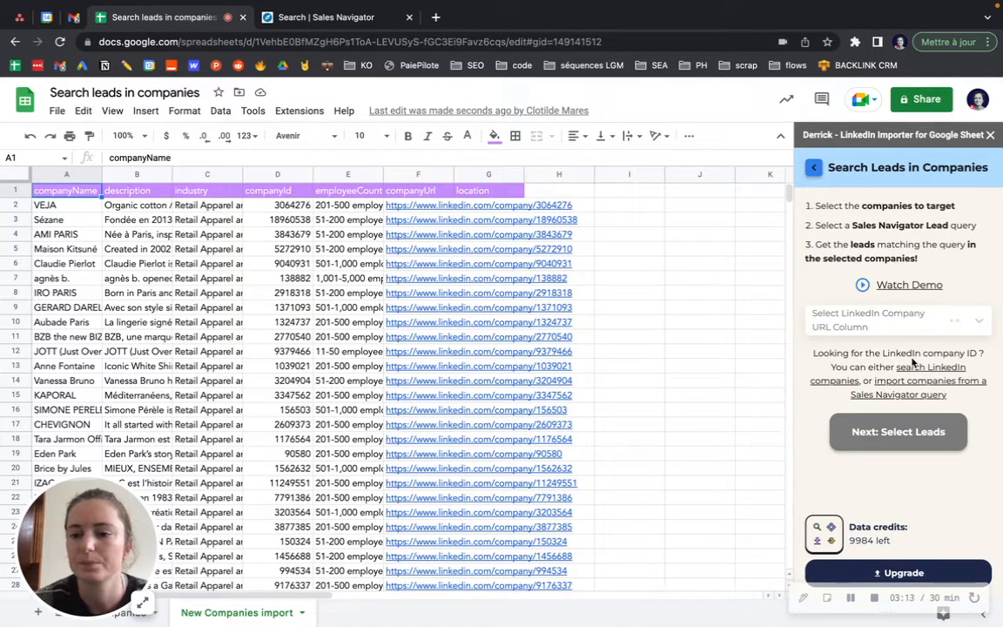
left_click(866, 320)
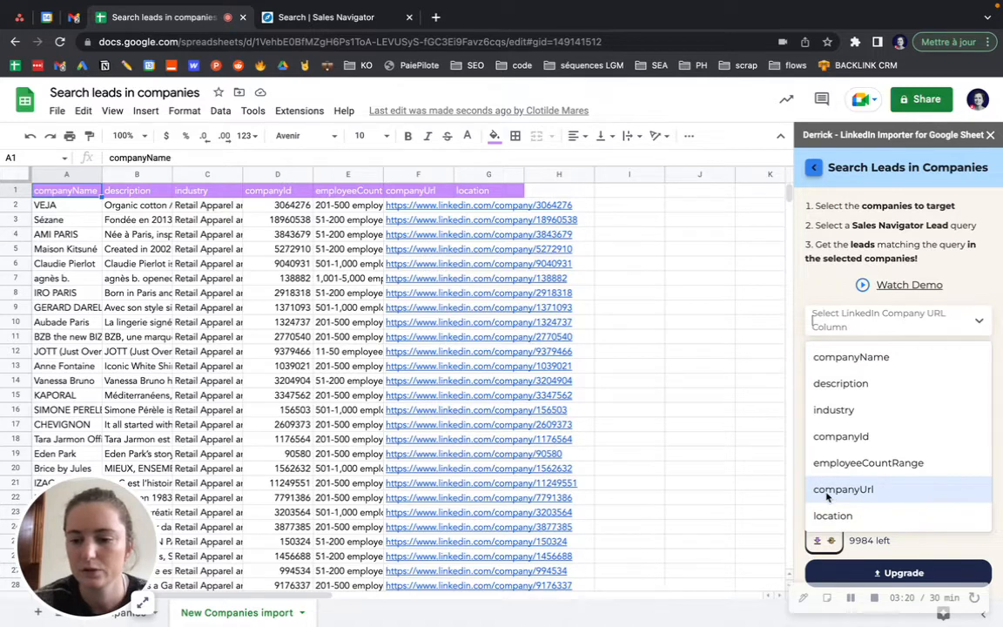
left_click(880, 491)
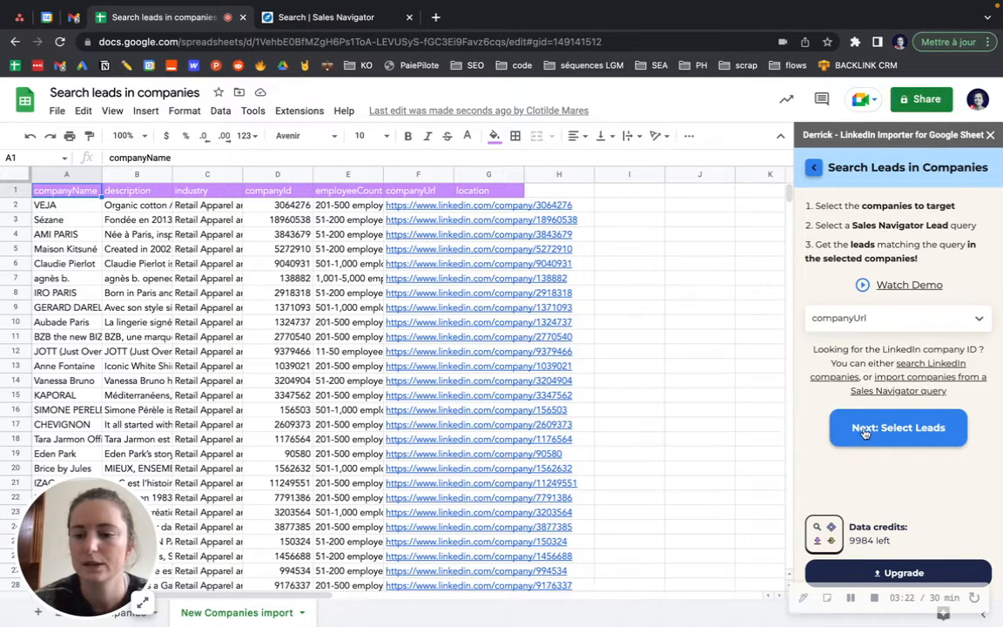
left_click(913, 430)
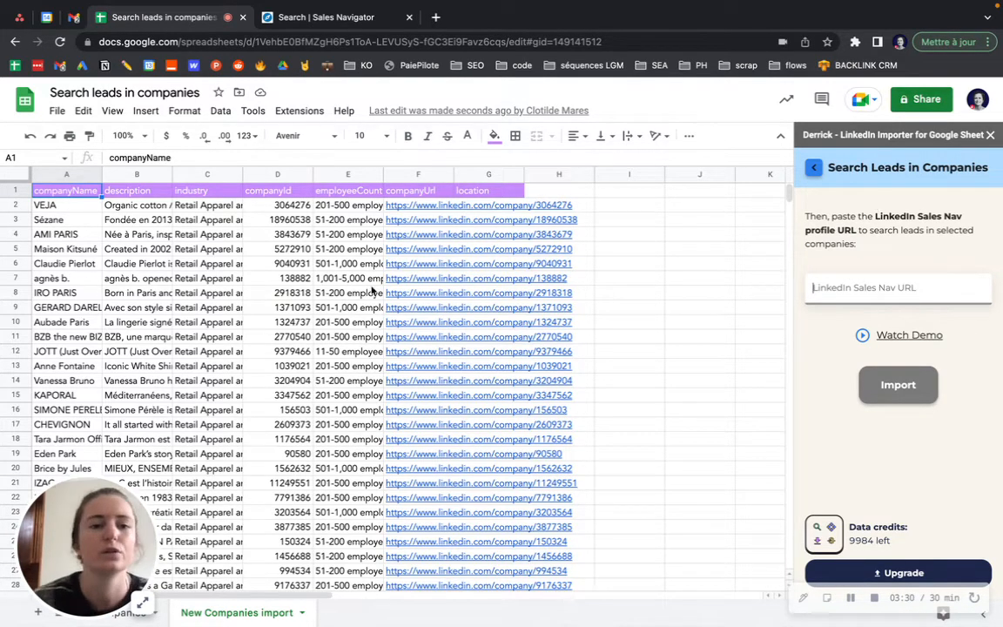
left_click(302, 26)
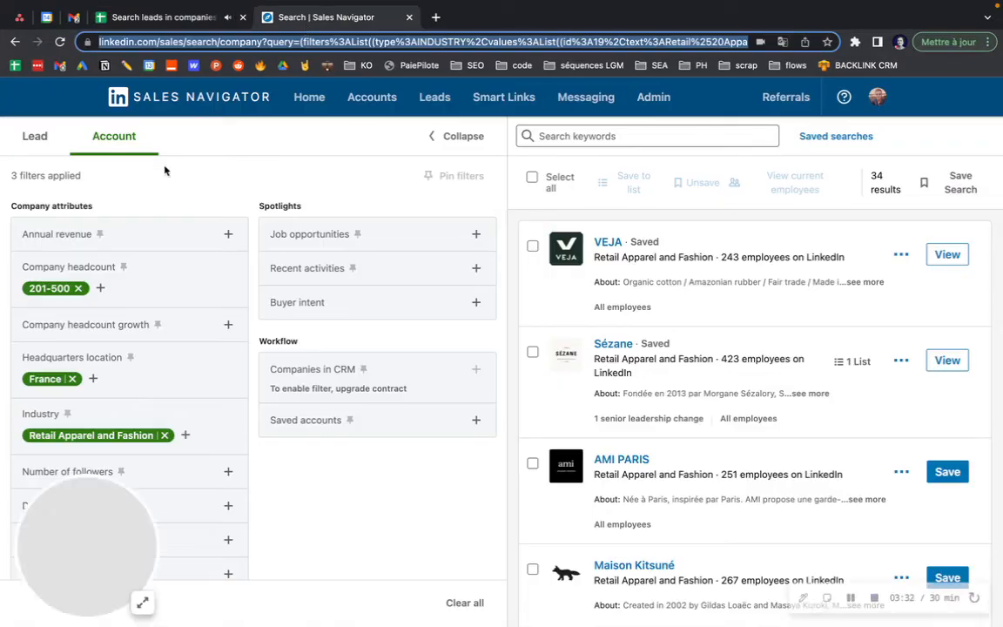
Switch Sales Navigator to a lead search and clear all its filters
left_click(35, 136)
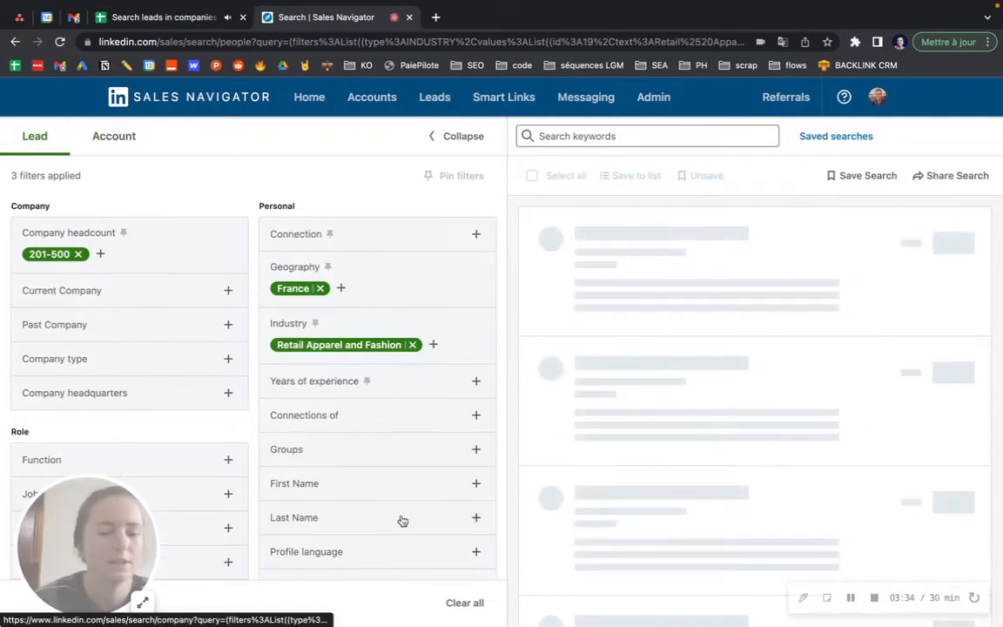
left_click(465, 602)
left_click_drag(72, 534, 792, 523)
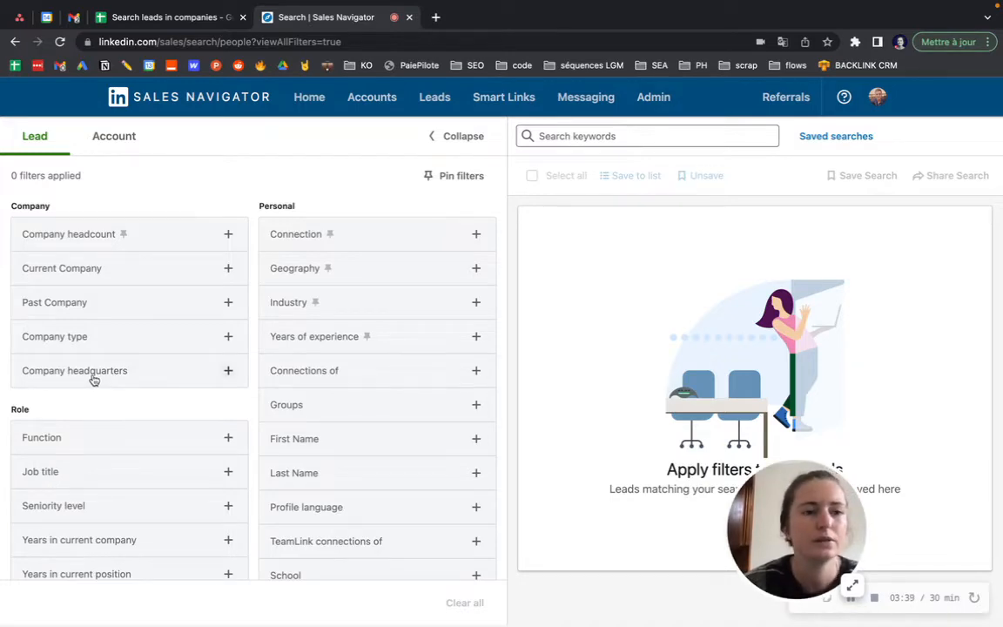
scroll(94, 379, "down", 2)
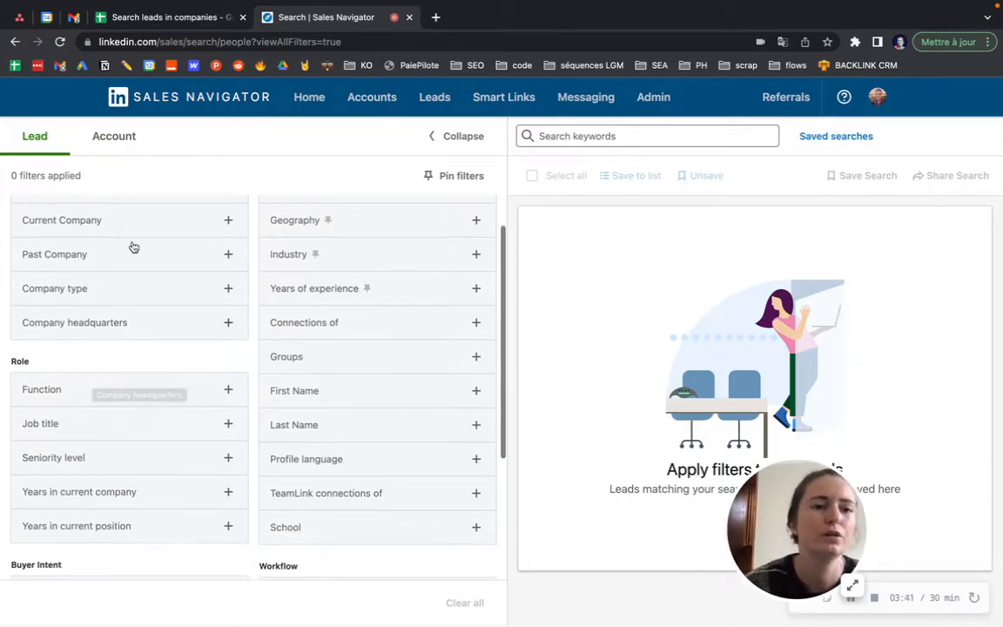
left_click(157, 19)
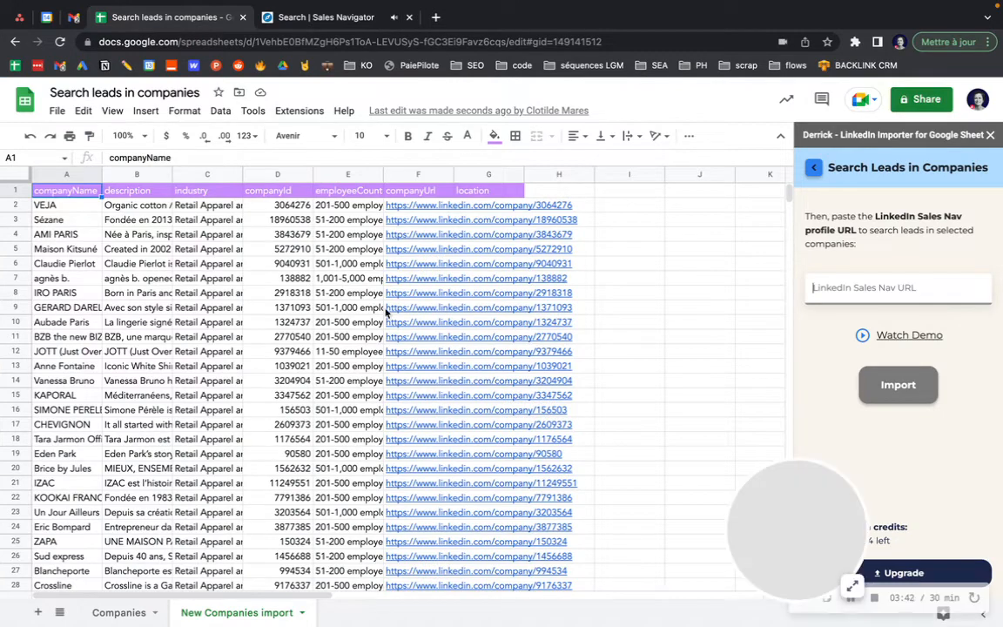
left_click(315, 17)
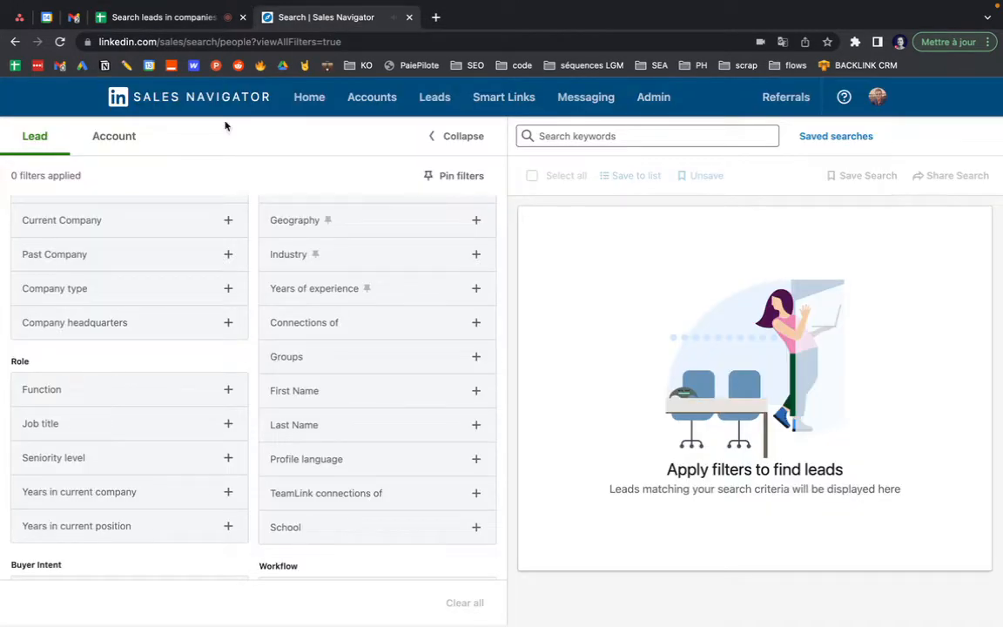
Filter lead job titles to director, directeur and directrice
left_click(101, 424)
type("director")
key("Return")
type("d")
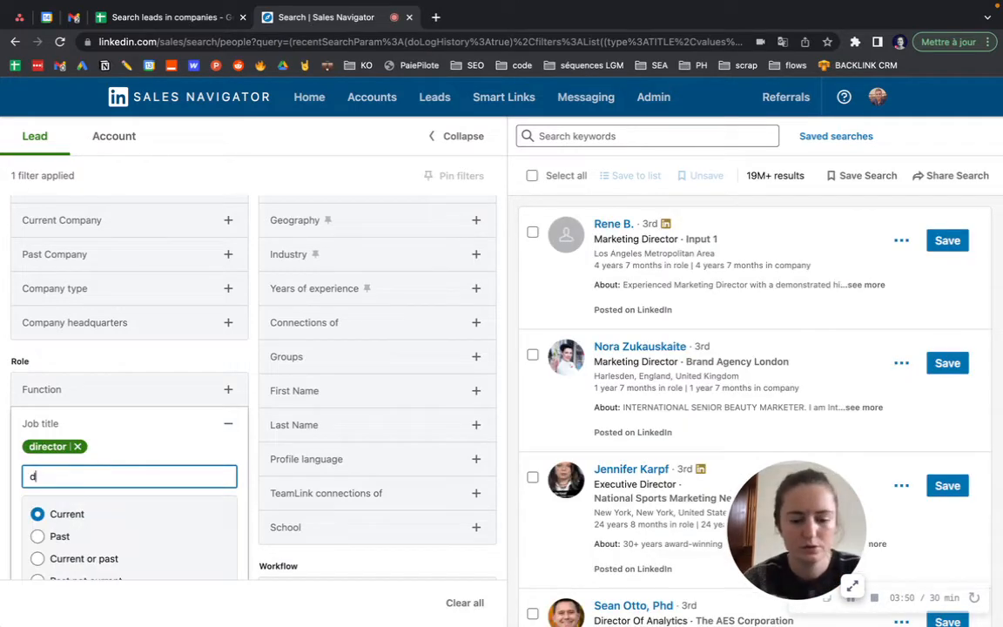
type("irecteur")
key("Return")
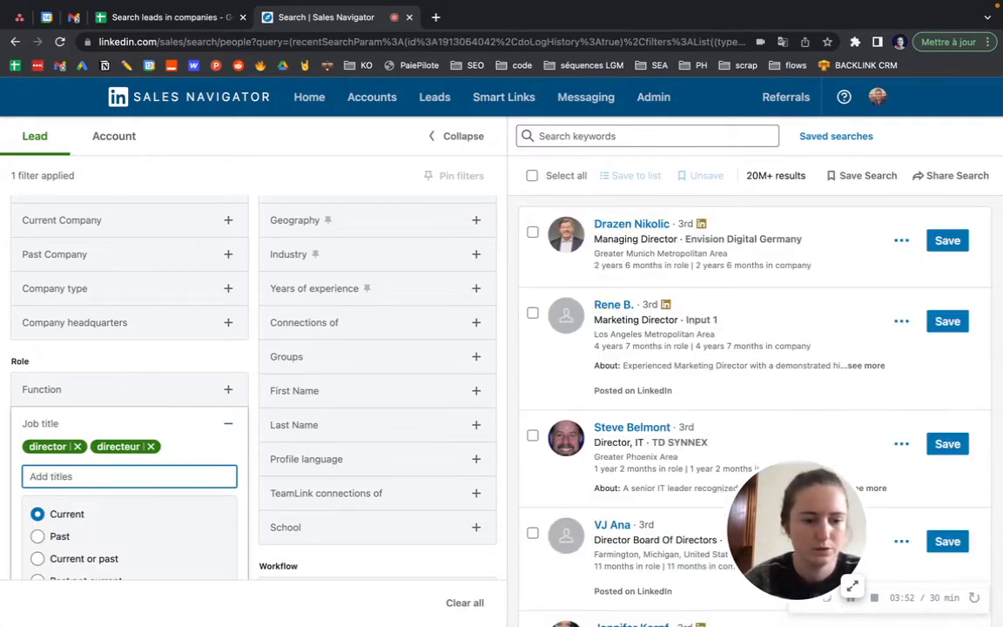
type("directrice")
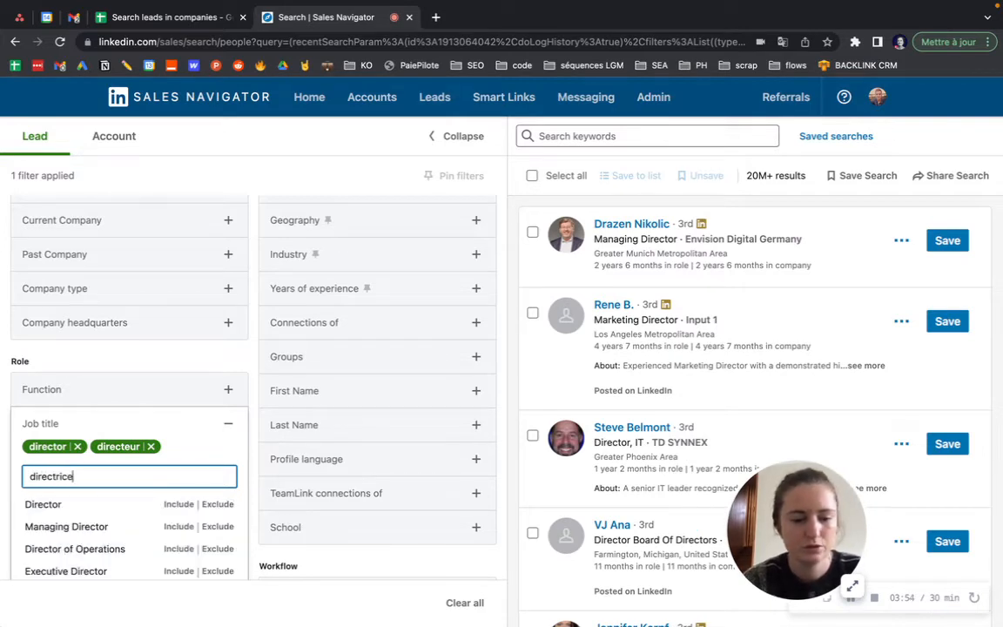
key("Return")
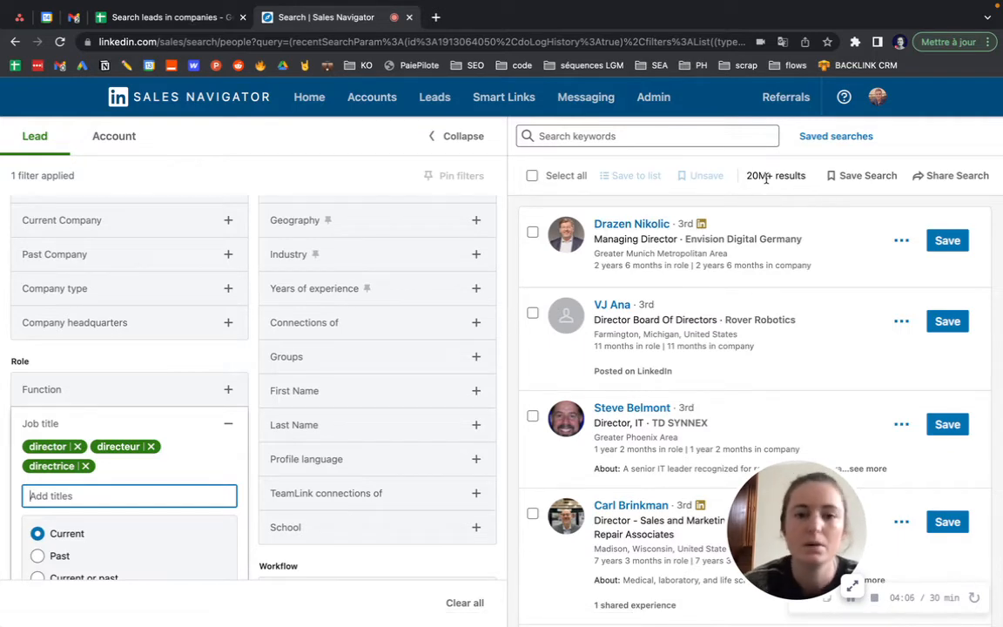
Copy the filtered lead search's web address and return to the spreadsheet
left_click(139, 27)
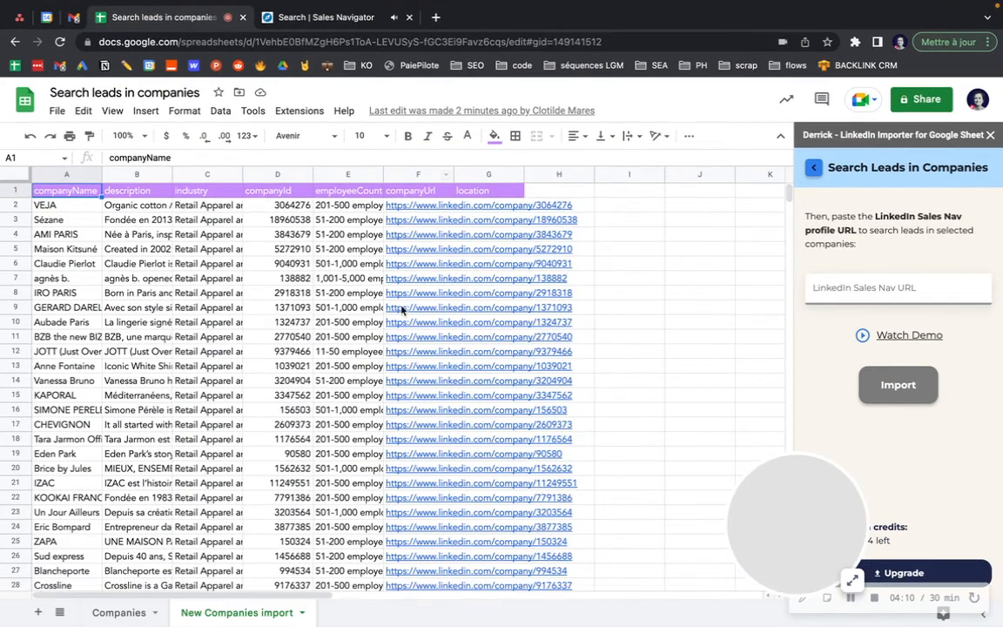
left_click(308, 18)
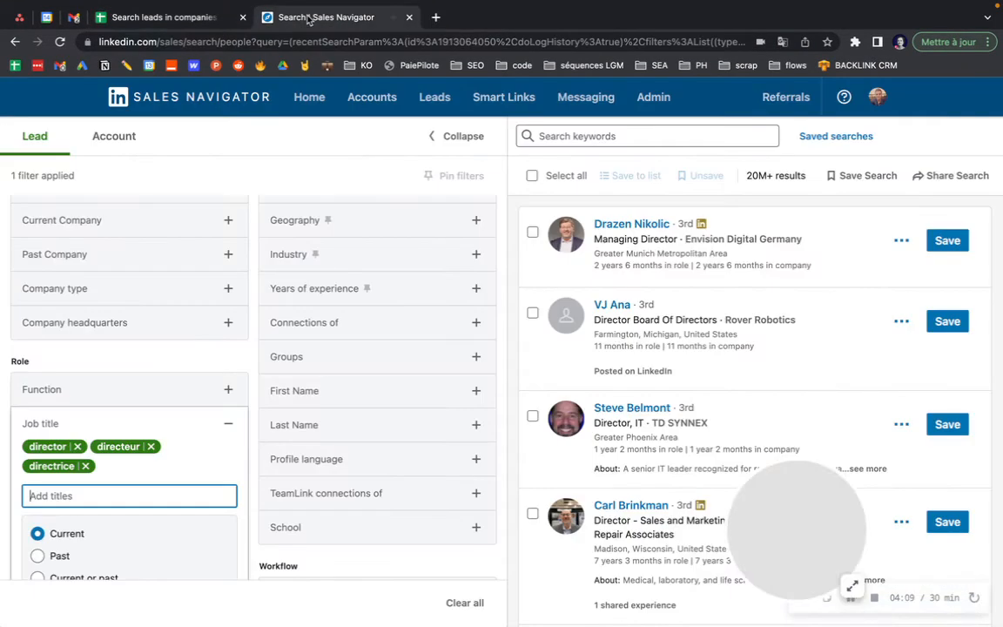
left_click(346, 43)
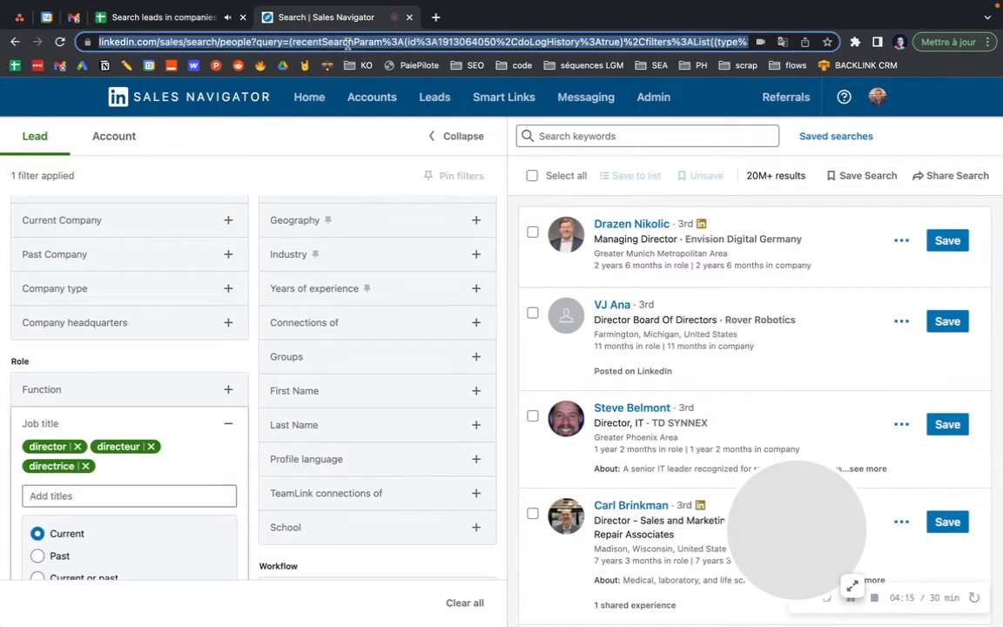
right_click(346, 44)
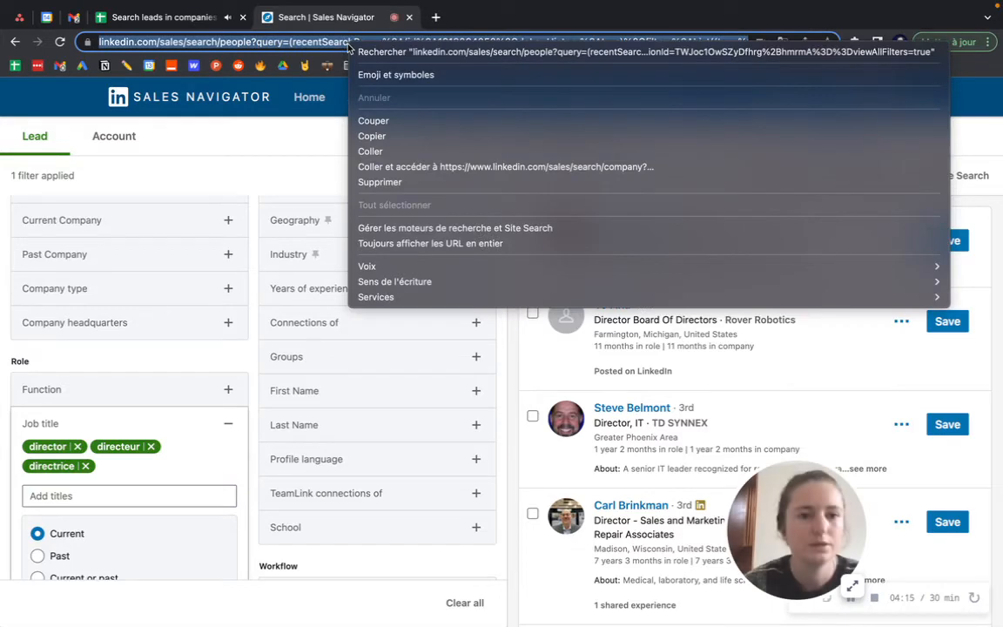
left_click(372, 137)
left_click(199, 18)
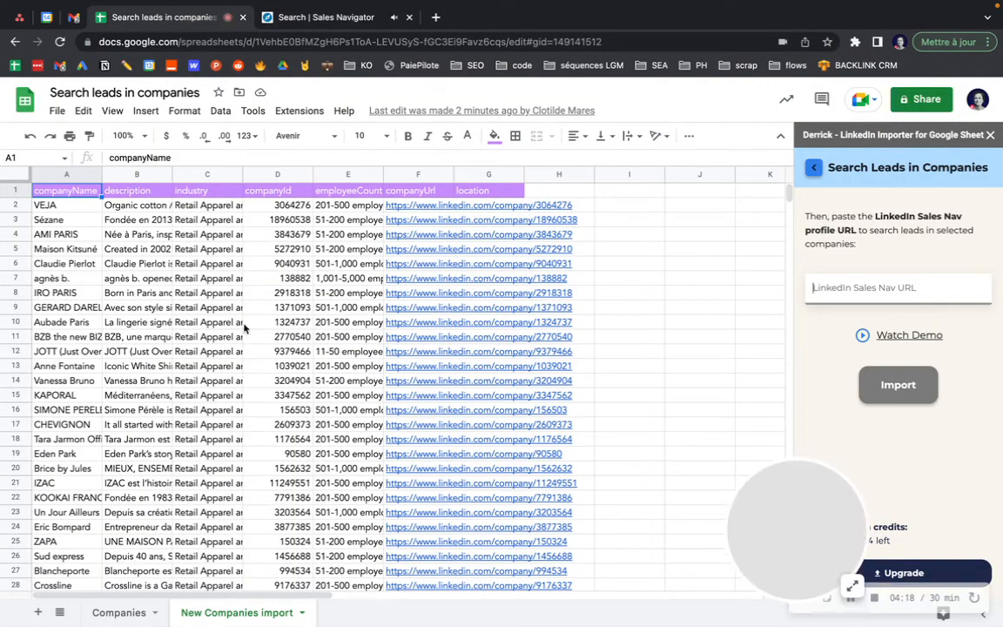
Paste the lead search URL into Derrick's importer and import director leads into New Leads import
right_click(843, 288)
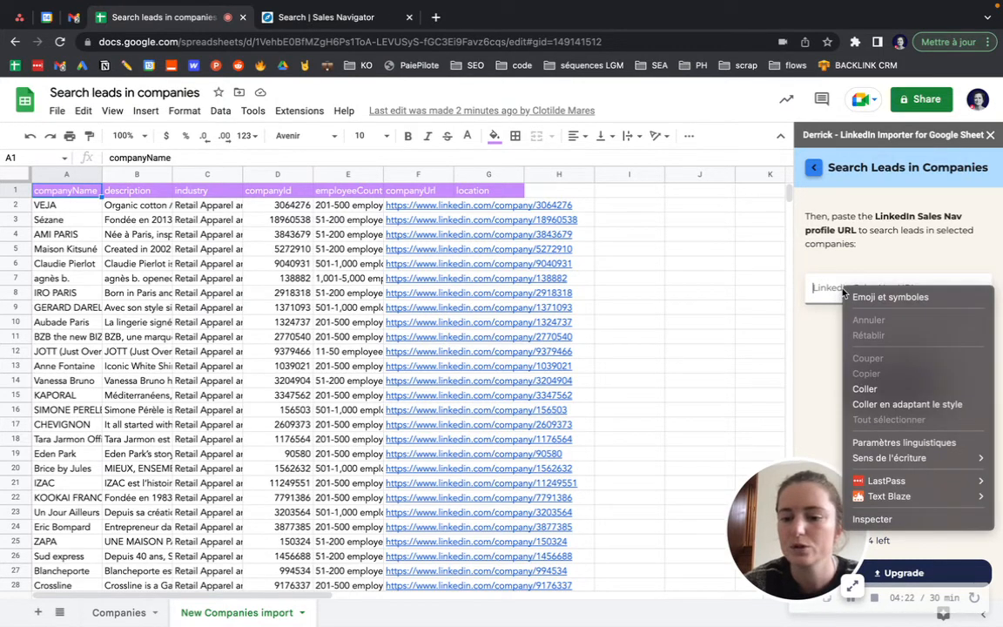
left_click(874, 389)
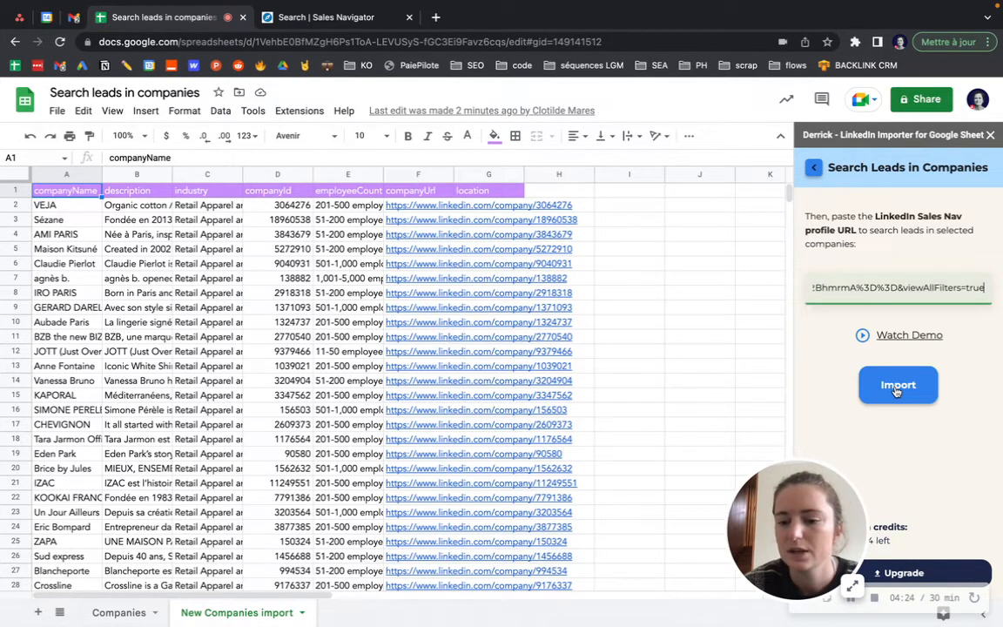
left_click(896, 390)
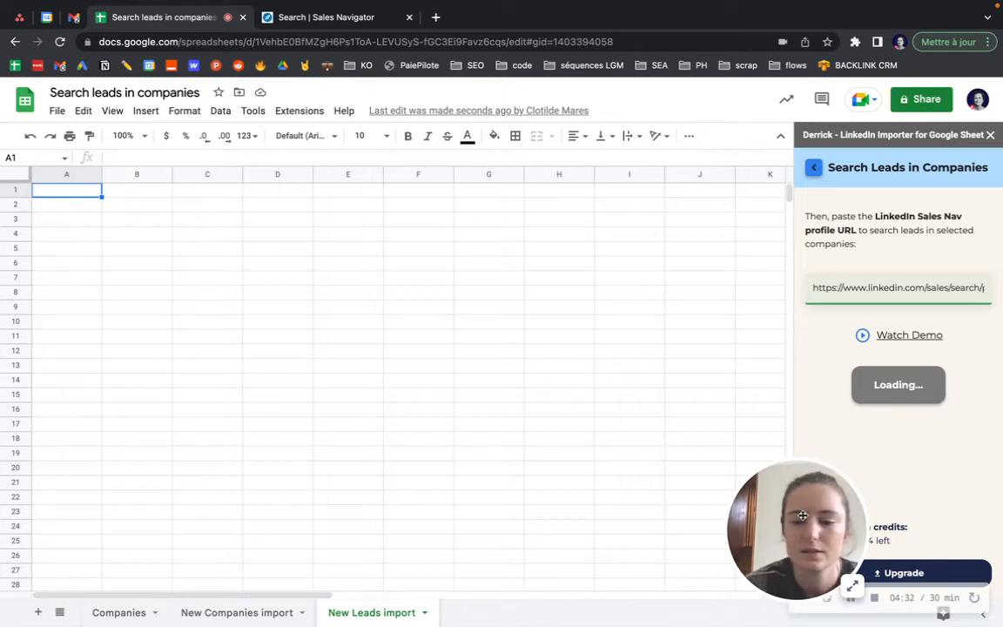
left_click_drag(790, 511, 301, 484)
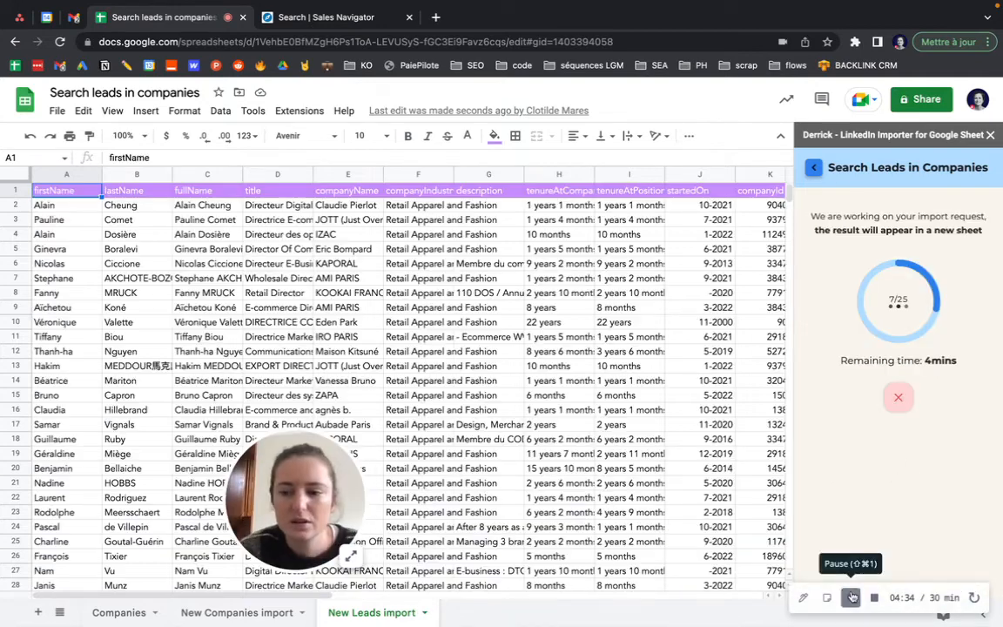
left_click_drag(298, 477, 75, 487)
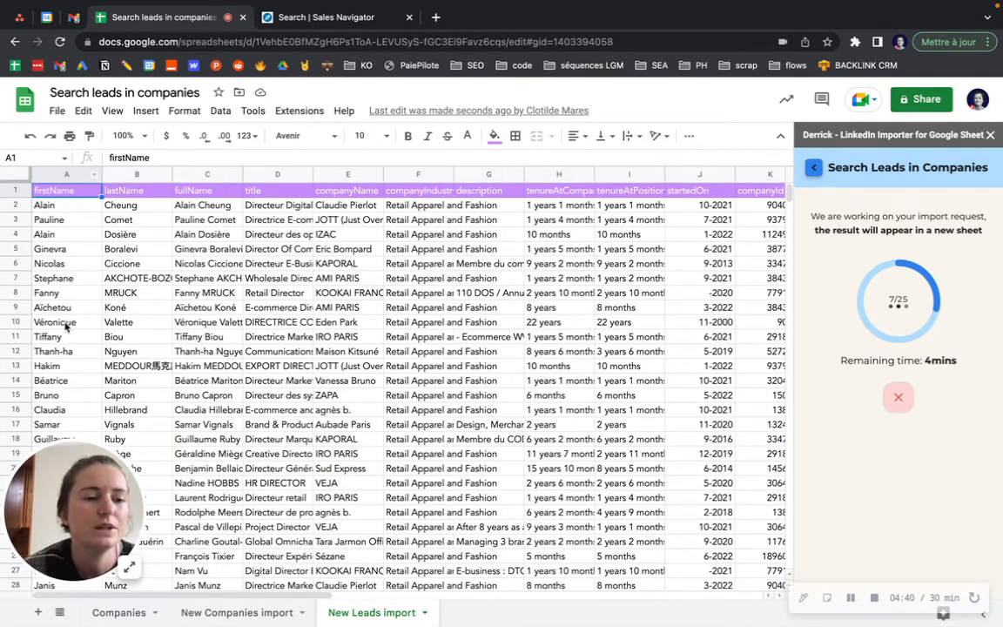
Compare the New Companies and New Leads import sheets and select Eden Park in cell E10
left_click(219, 612)
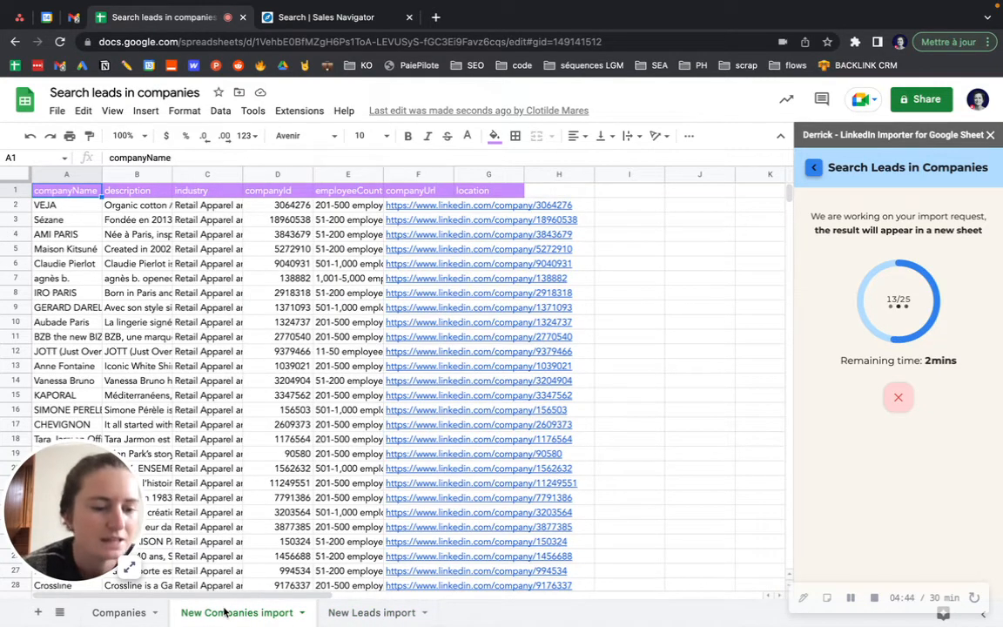
left_click(357, 618)
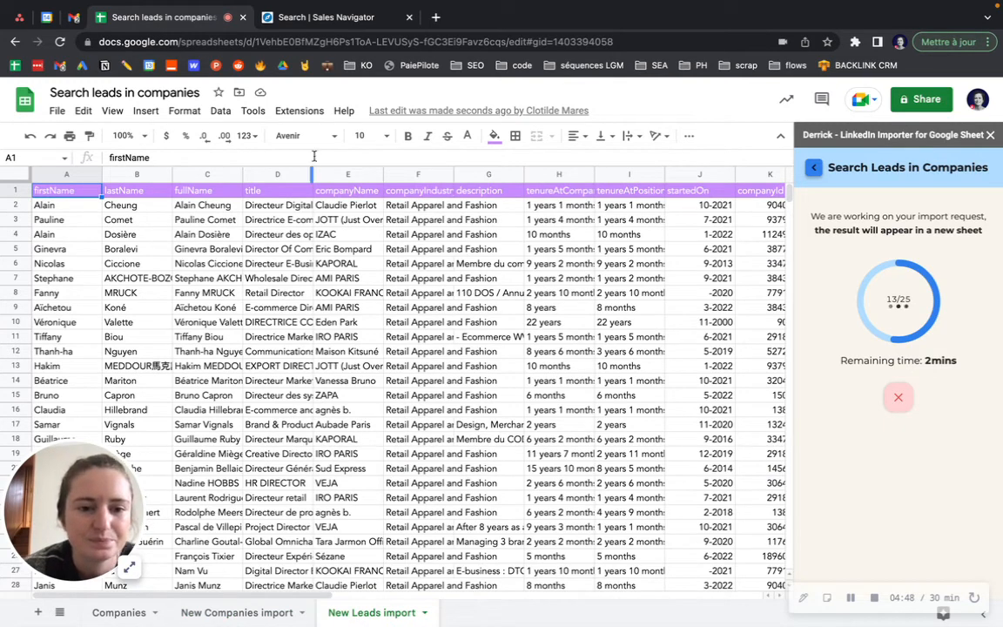
left_click(334, 326)
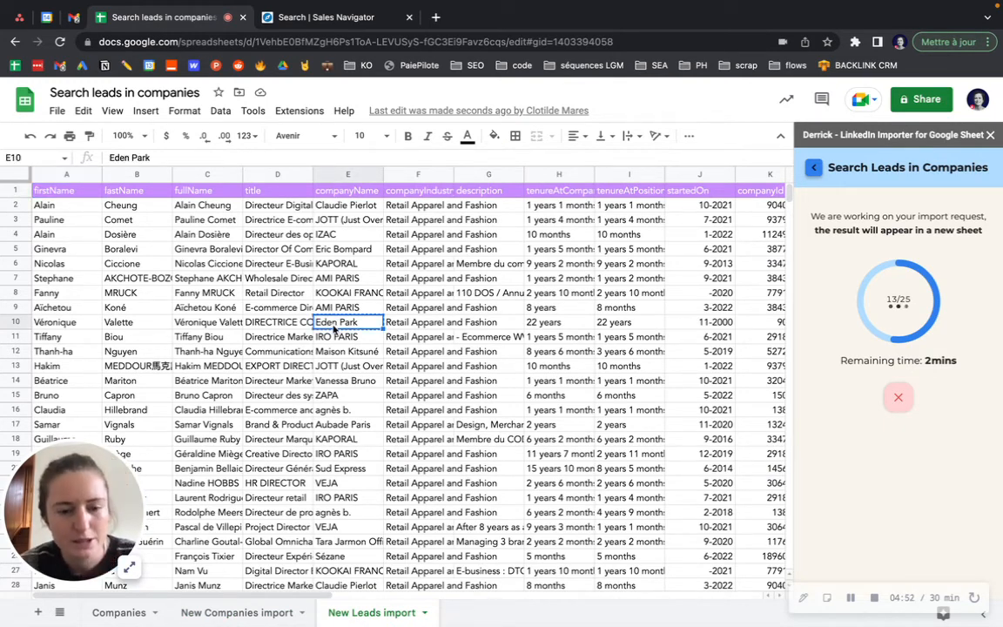
Search the New Companies import sheet for Eden Park, then return to New Leads import
left_click(246, 613)
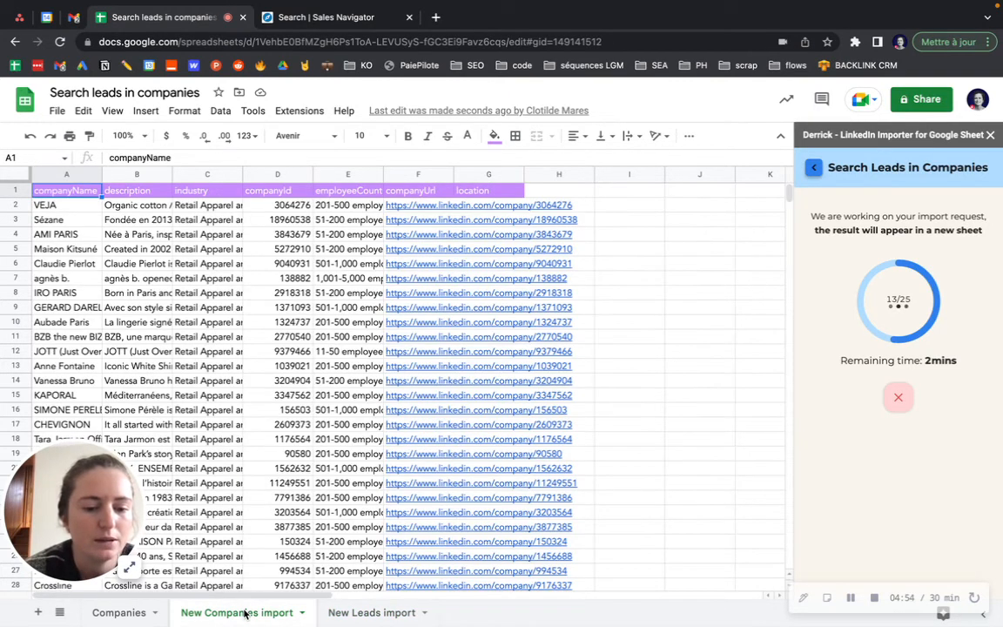
key("ctrl+f")
type("Eden Park")
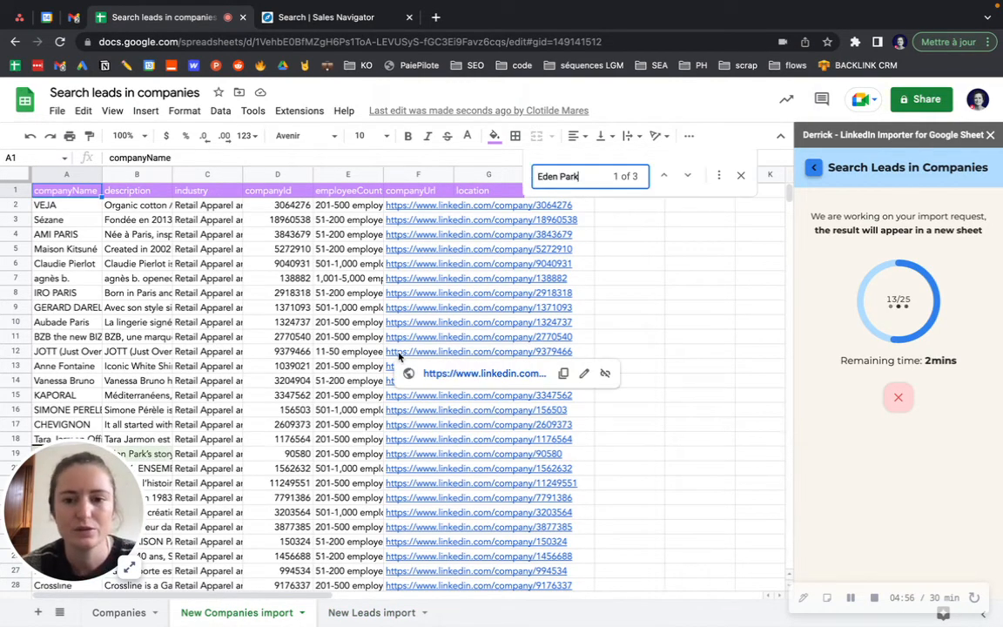
scroll(179, 396, "down", 3)
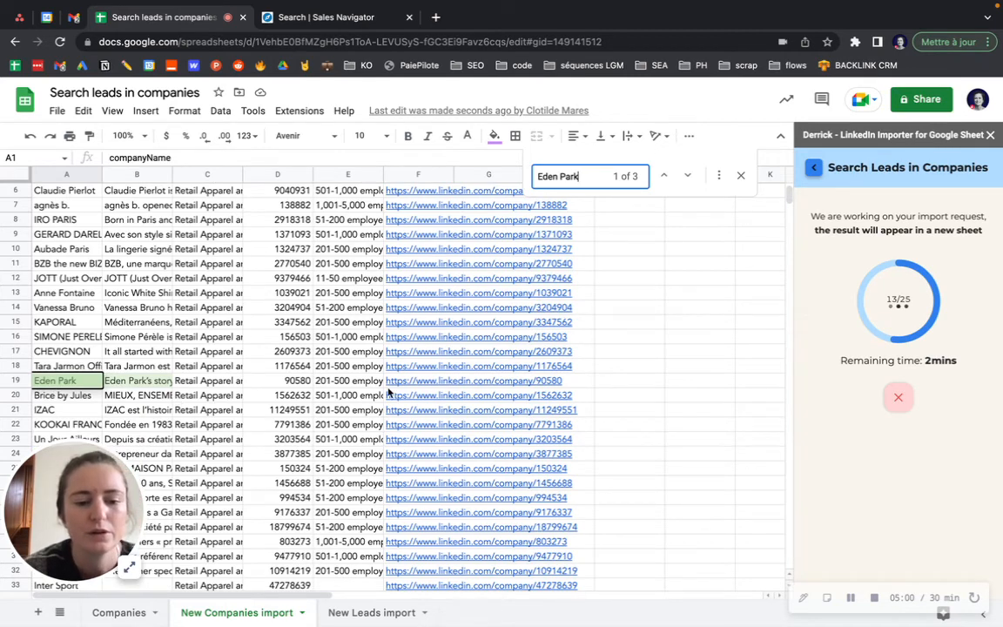
mouse_move(393, 393)
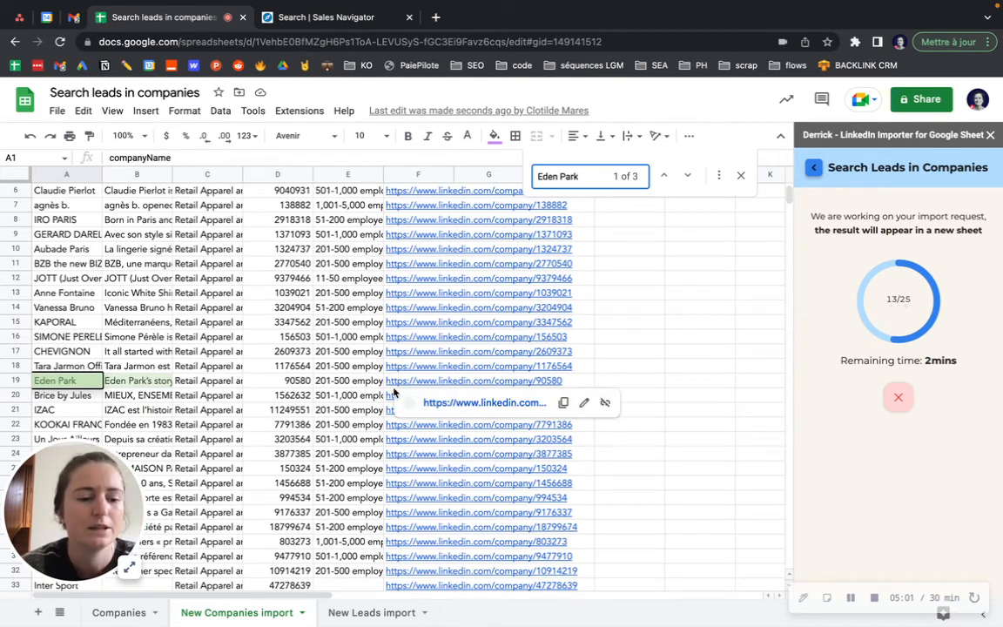
left_click(347, 612)
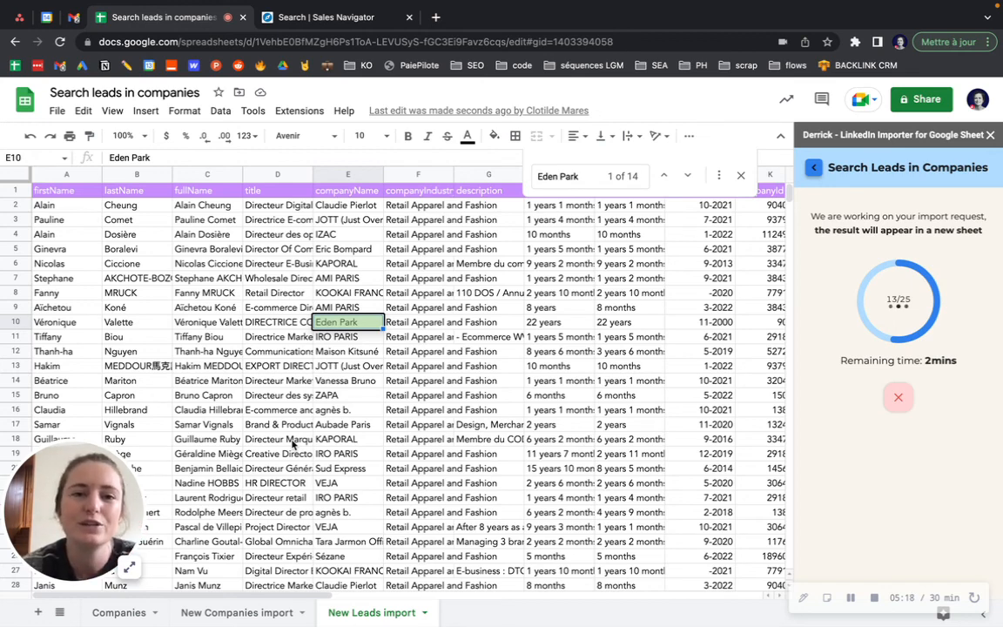
left_click(874, 597)
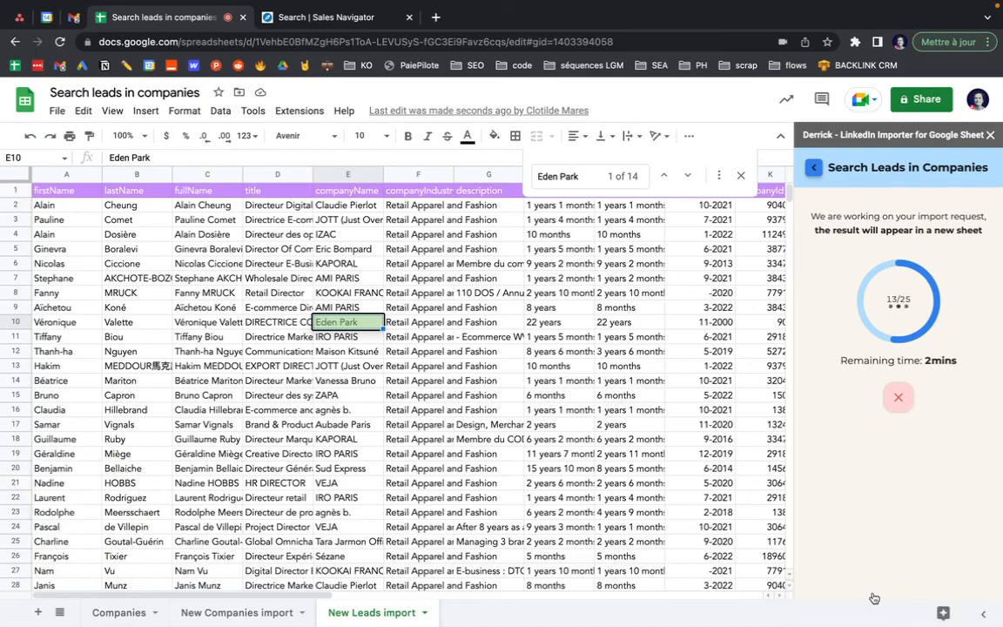